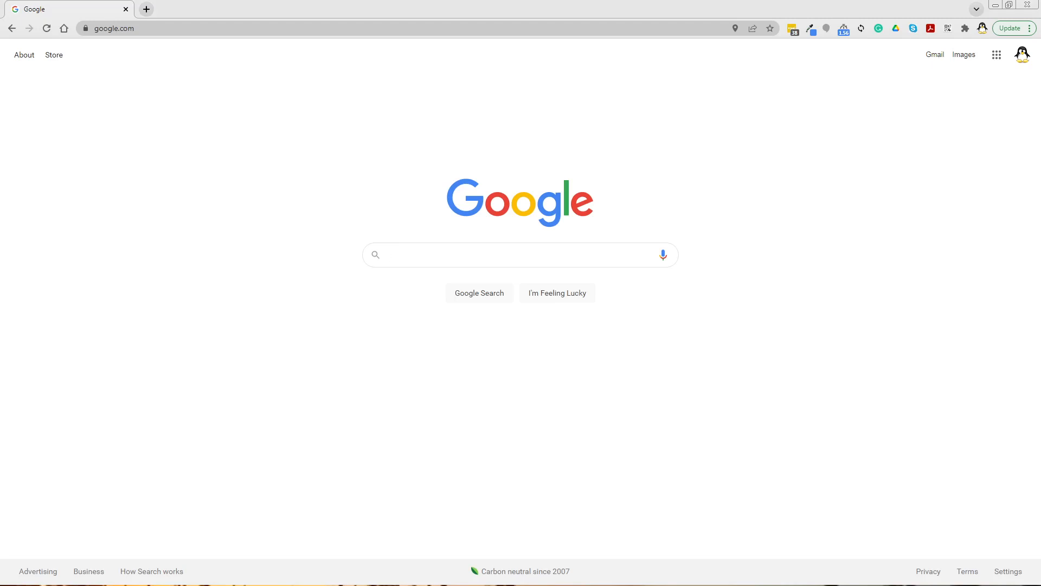
Step: Open the Add Plugins page of the WordPress site
drag(0, 142, 200, 12)
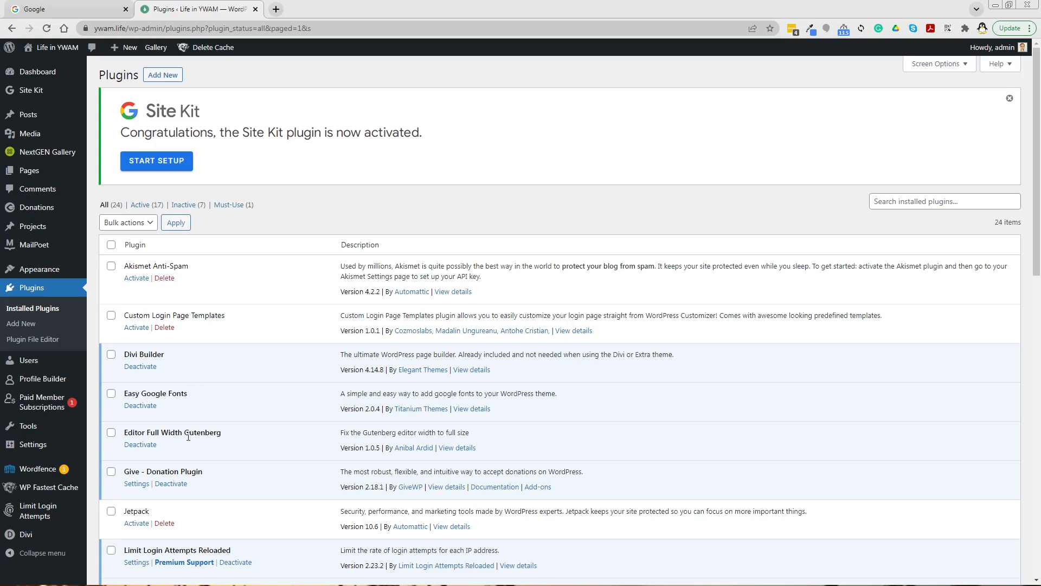
click(152, 77)
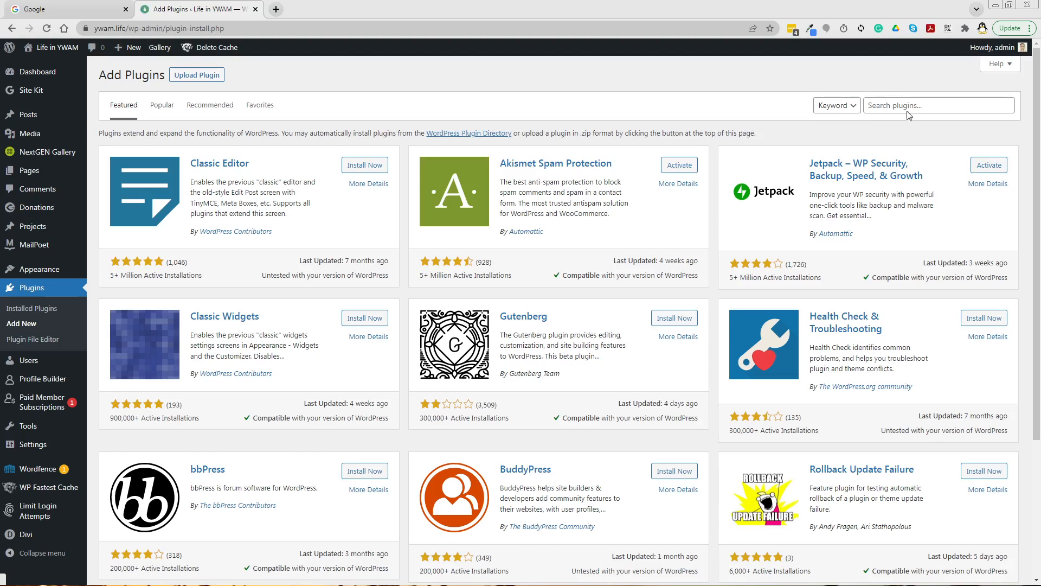
Step: Search the plugin directory for analytics google
click(907, 104)
text(https://analytics.google.com/)
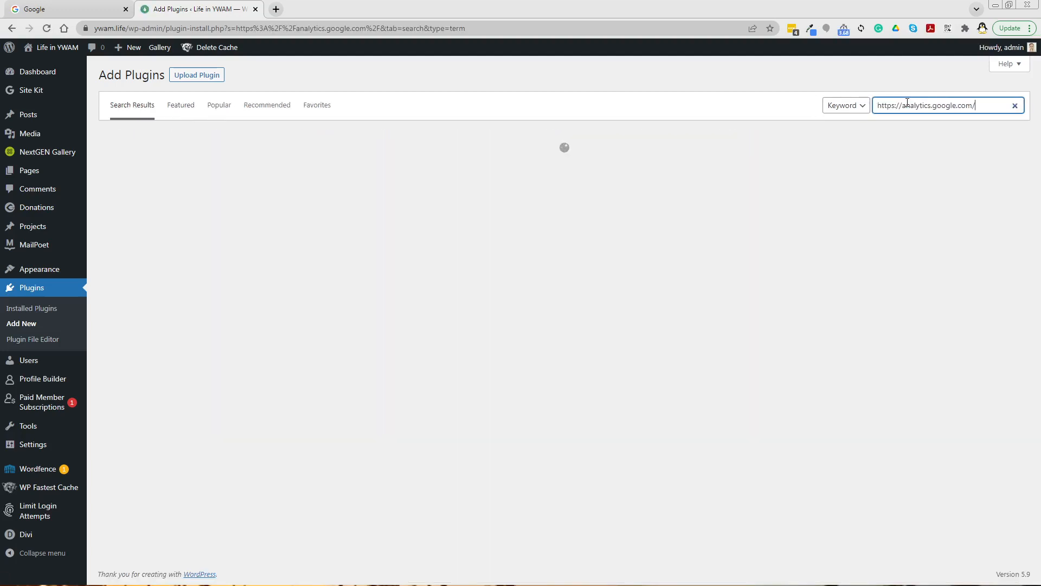
key(BackSpace)
key(BackSpace)
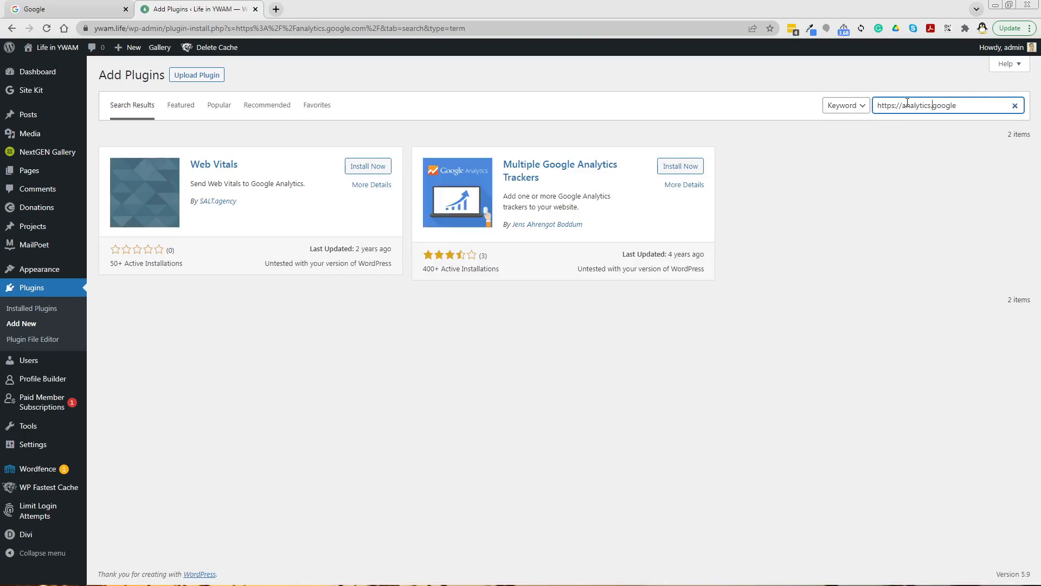
key(Left)
key(Left)
key(Left)
key(Left)
key(Left)
key(Left)
key(BackSpace)
key(shift+Home)
key(BackSpace)
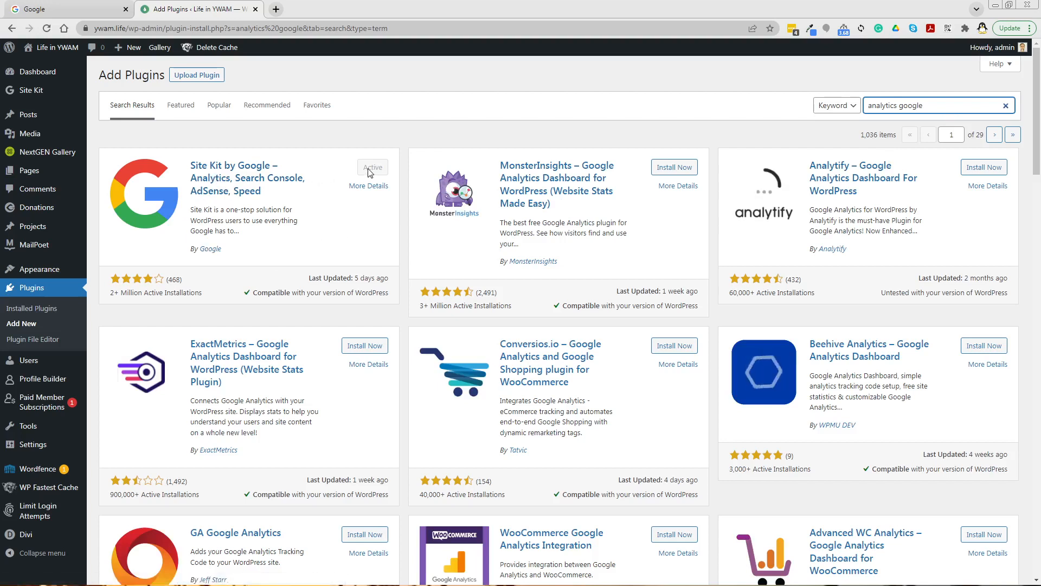
Step: Review the installed plugins list for the Site Kit by Google plugin
click(31, 289)
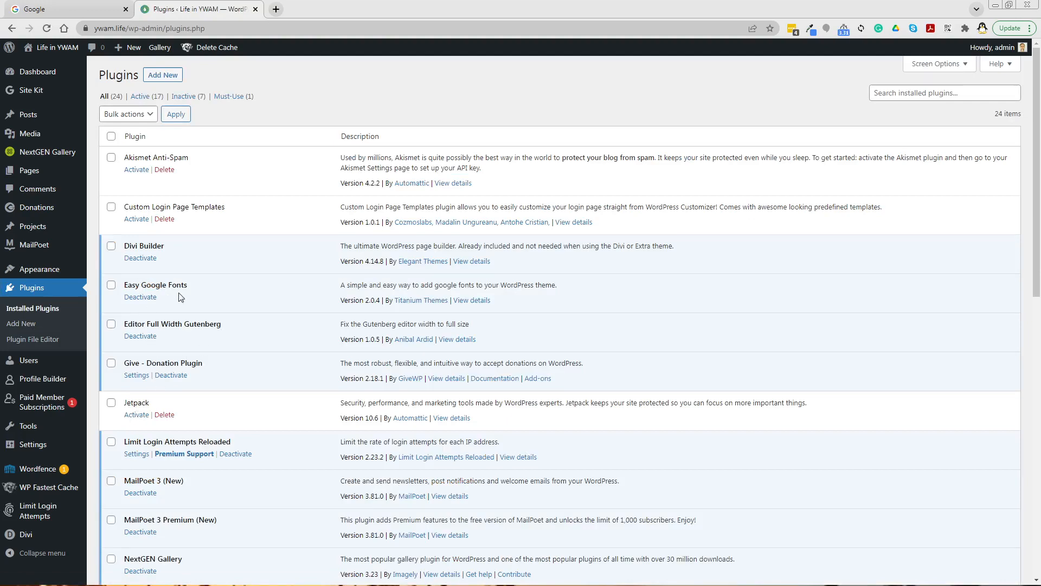
scroll(232, 353, down, 5)
scroll(231, 353, down, 7)
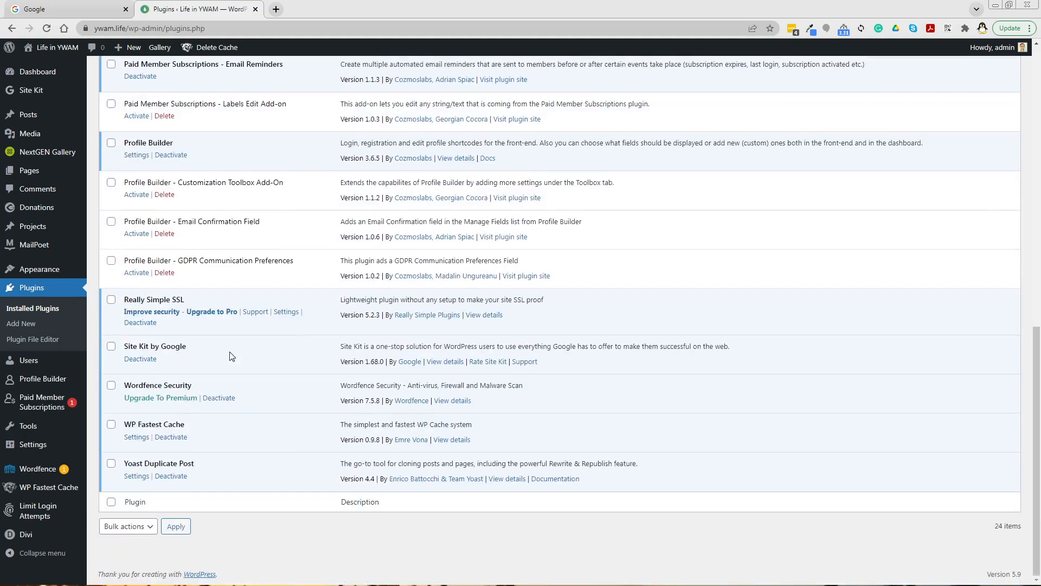
scroll(230, 357, up, 2)
scroll(231, 357, up, 6)
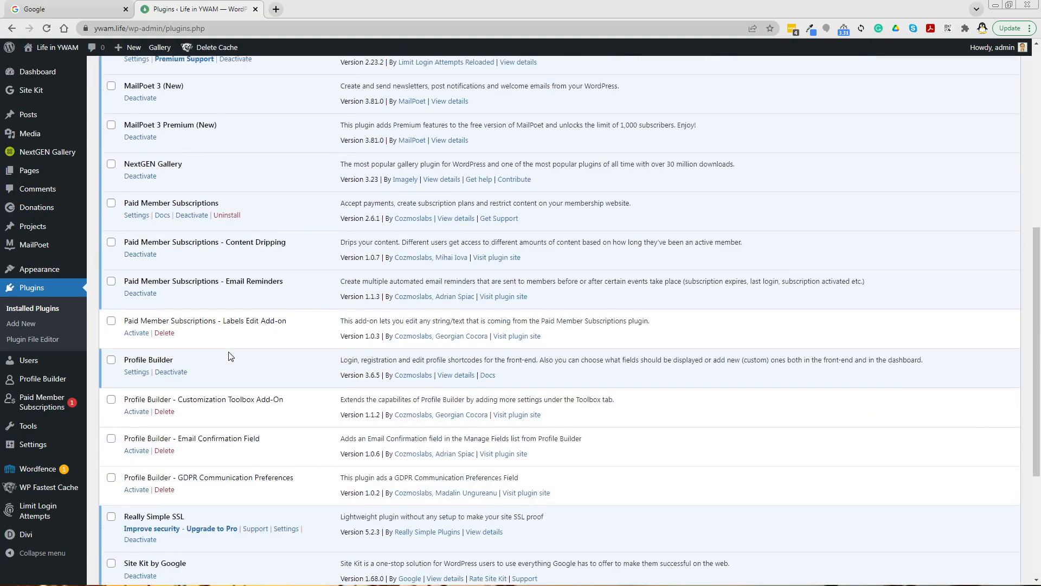
scroll(231, 357, up, 4)
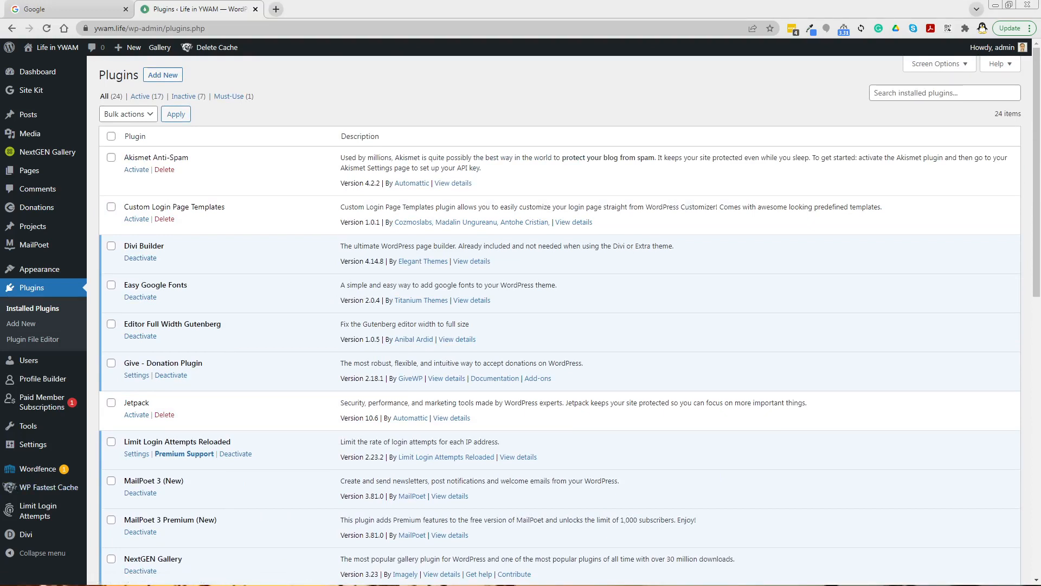
scroll(10, 486, down, 10)
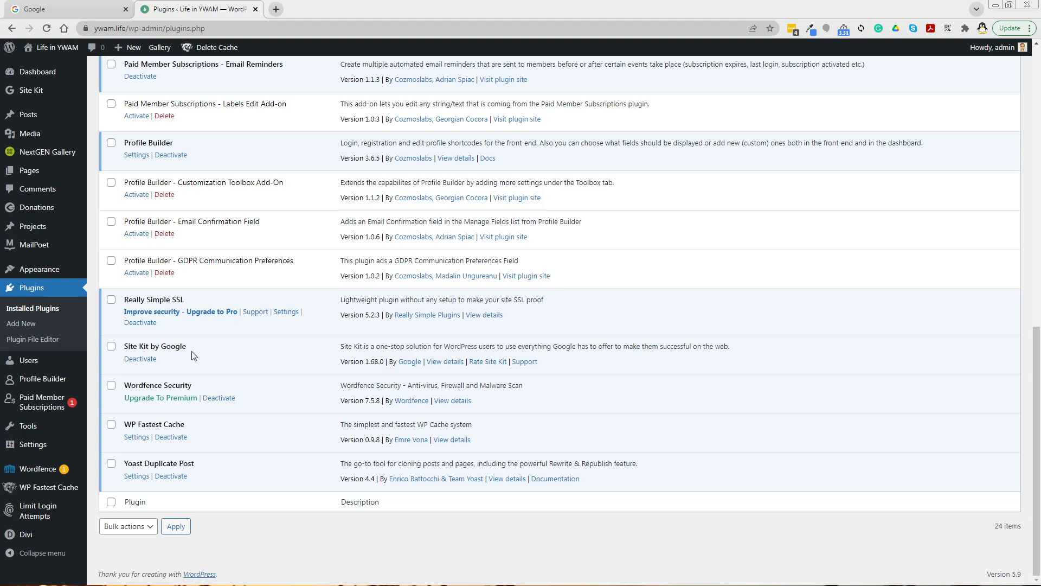
Step: Open Google Analytics from the copied address in the Google tab
click(58, 11)
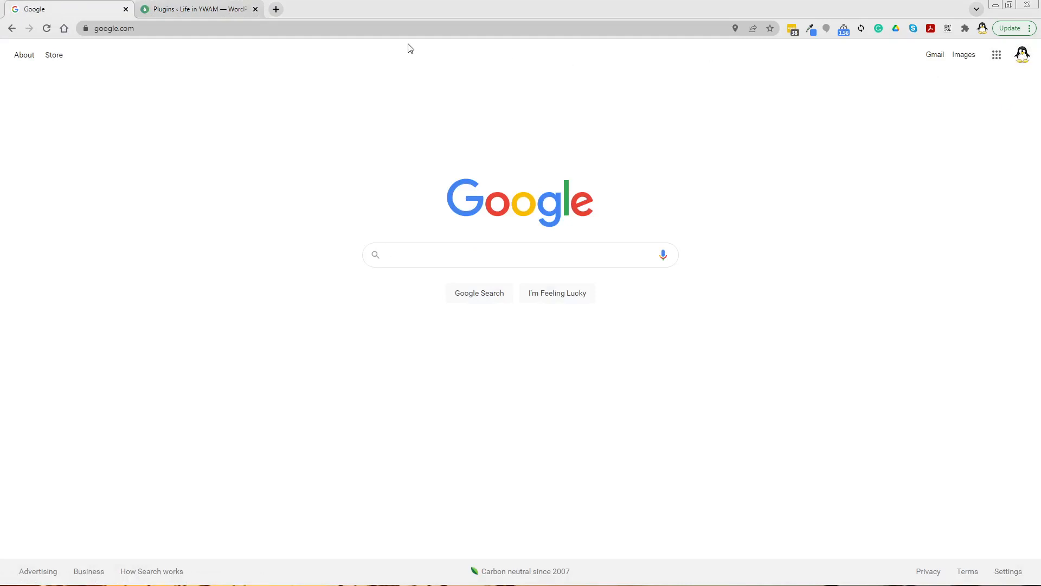
click(402, 29)
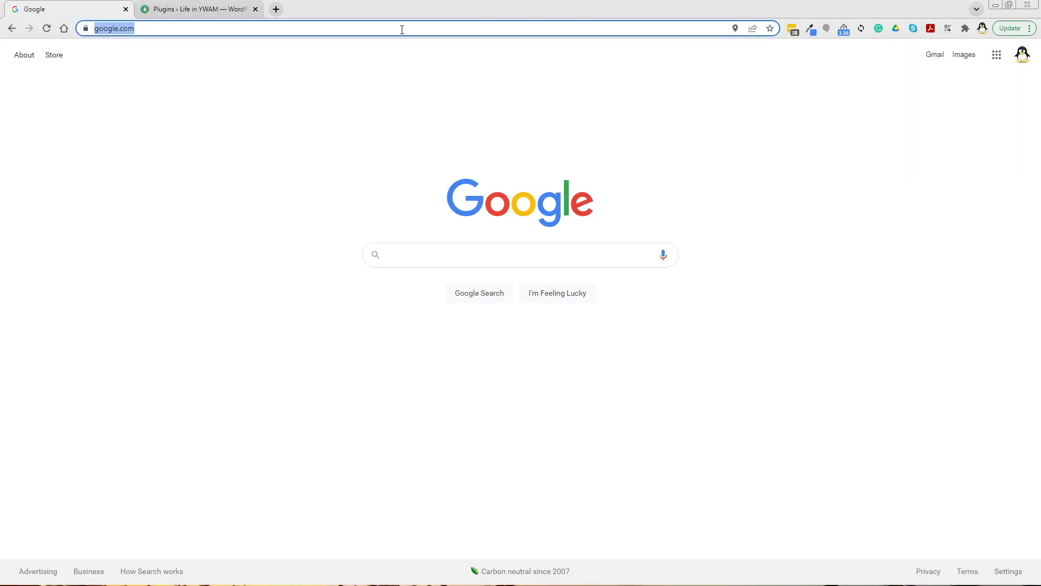
text(https://analytics.google.com/)
key(Return)
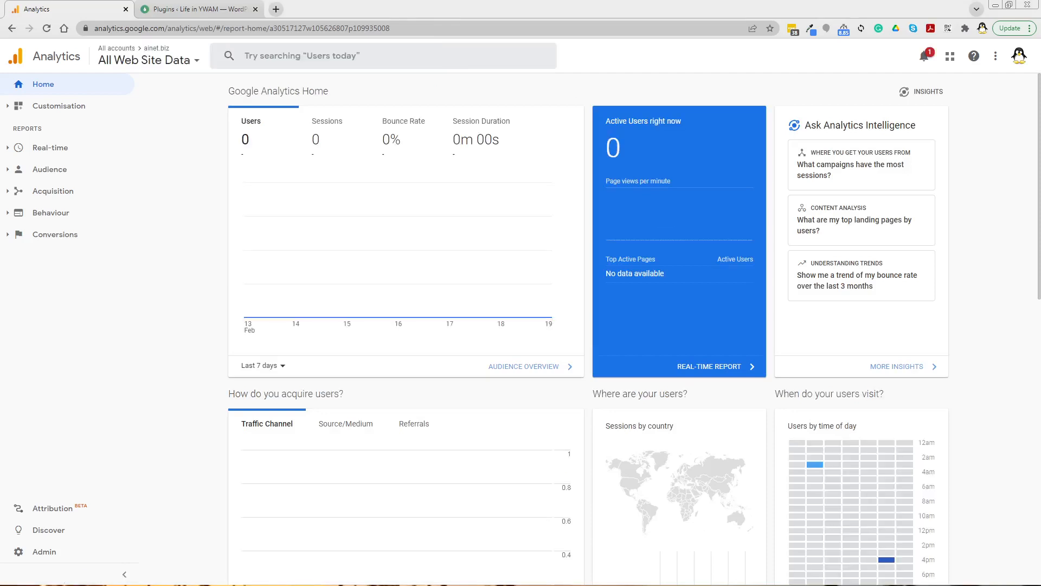
Step: Start creating a new Google Analytics account from the Admin page
click(143, 61)
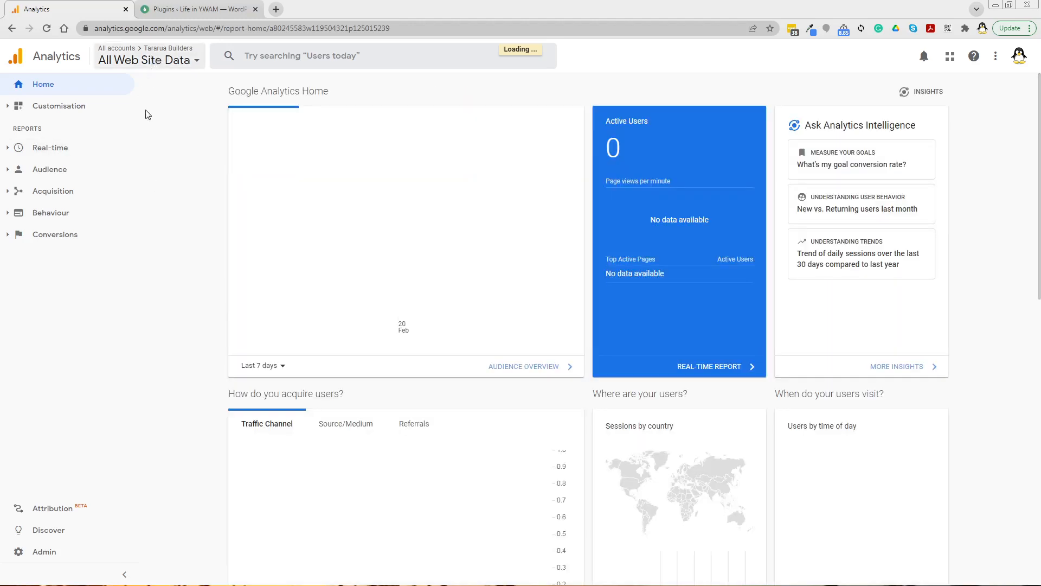
click(48, 553)
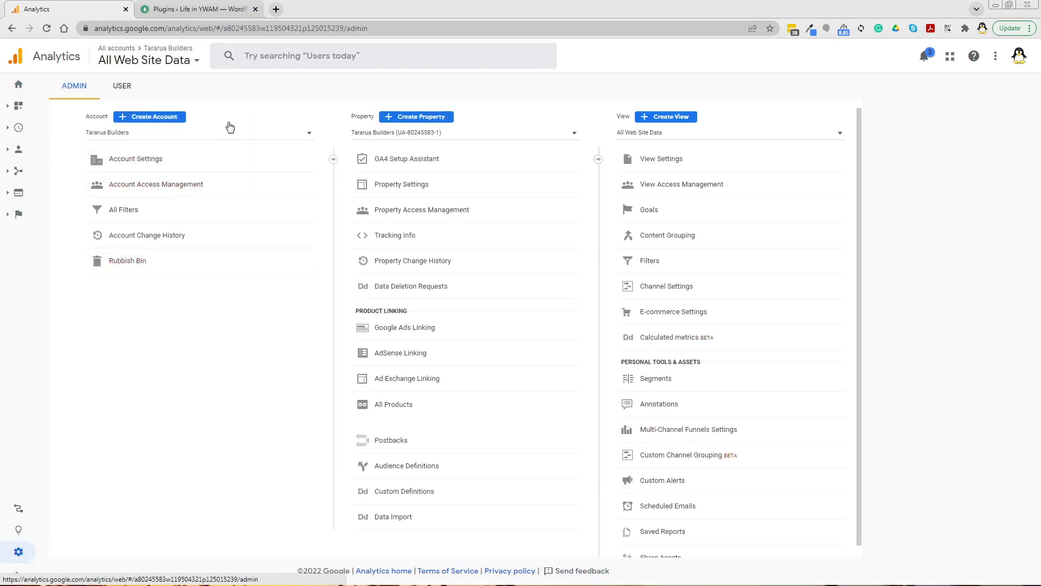
click(154, 117)
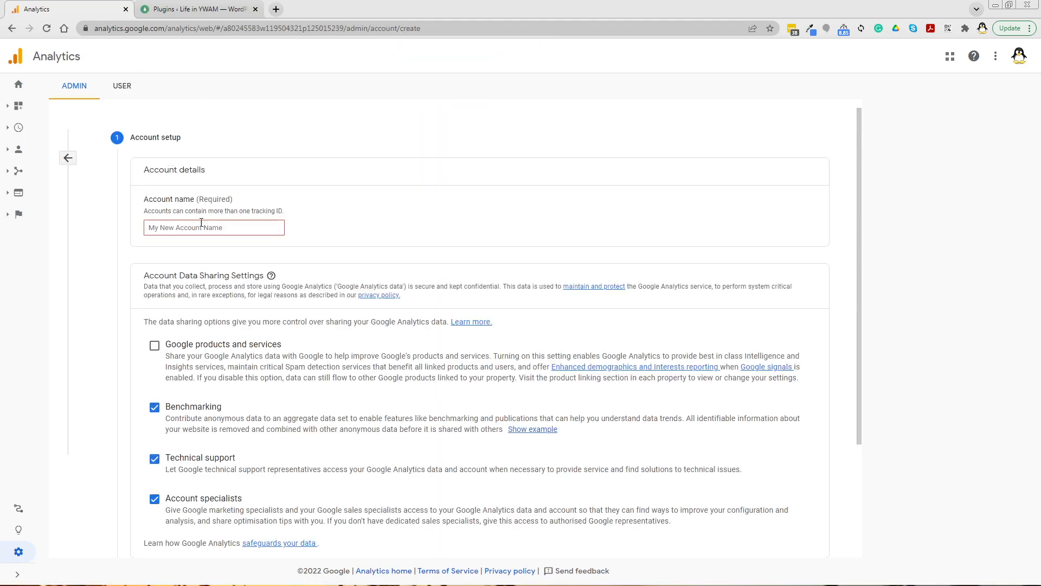
Step: Name the new account YWAM Life and continue to property setup
click(202, 225)
text(ywa)
key(BackSpace)
key(BackSpace)
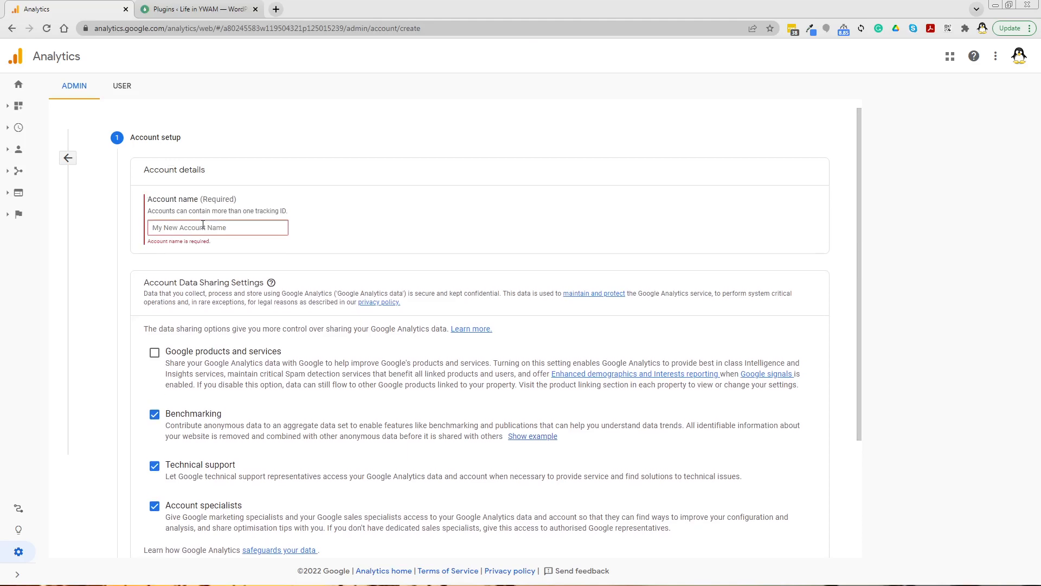
text(YWAM Life)
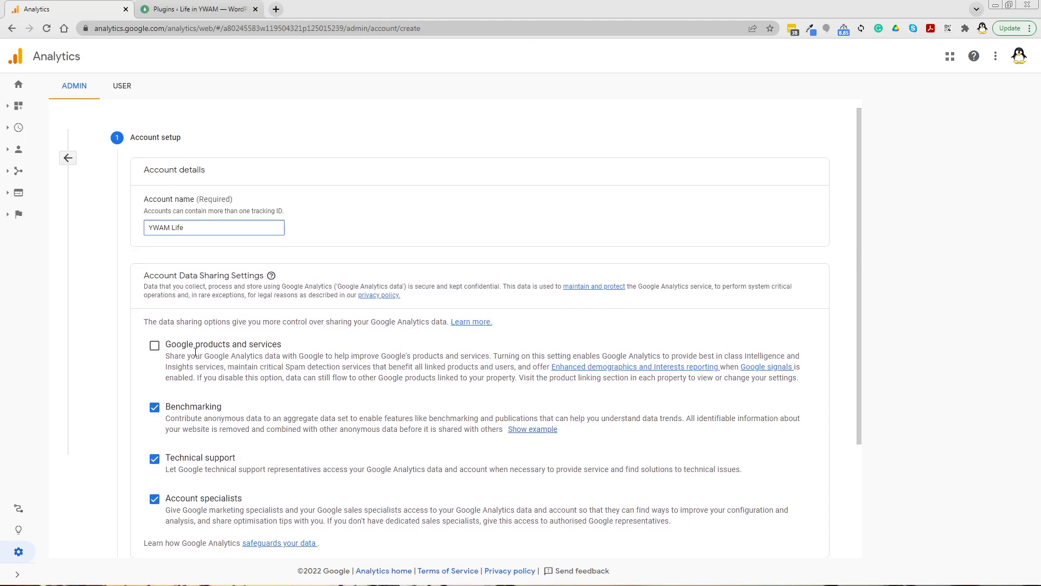
scroll(196, 352, down, 3)
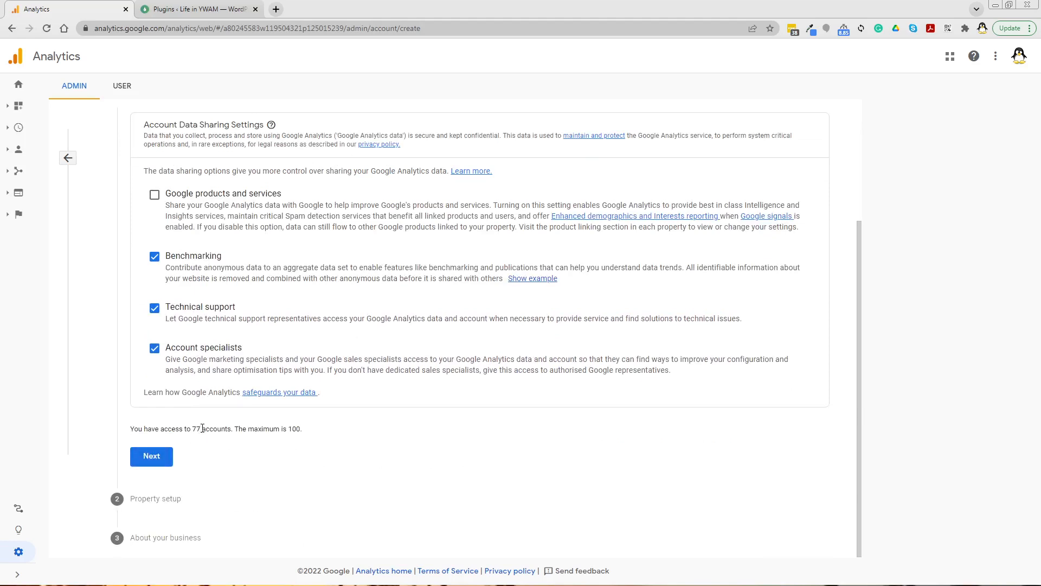
click(154, 457)
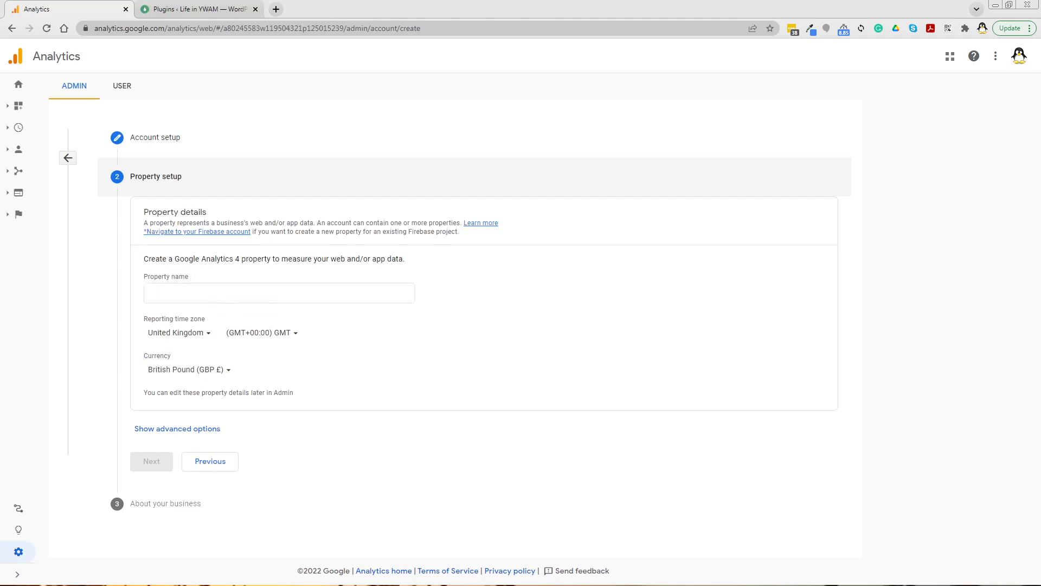
Step: Name the property YWAM Life and set the reporting time zone to New Zealand
click(198, 296)
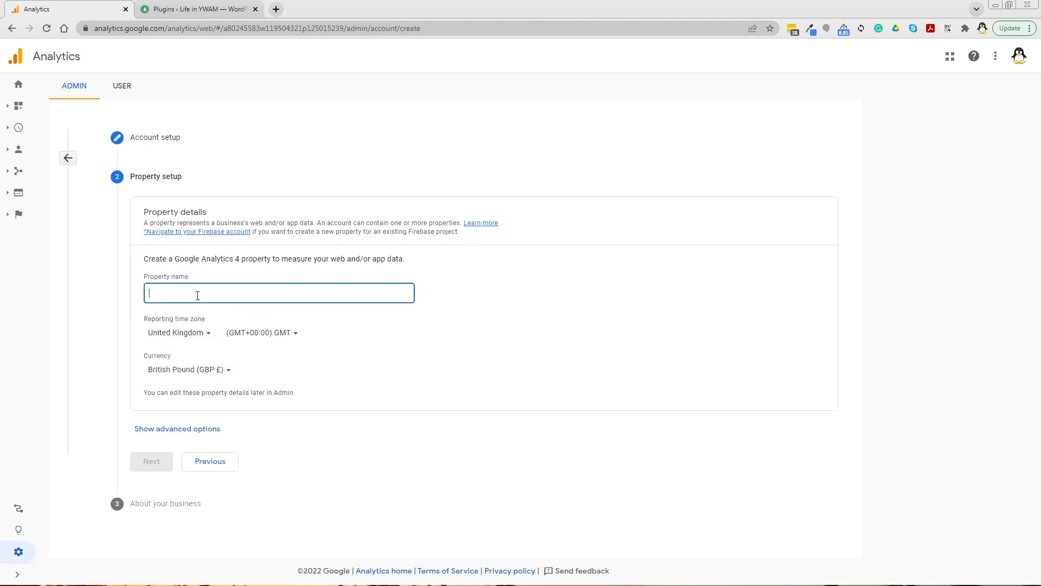
text(YWAM Life)
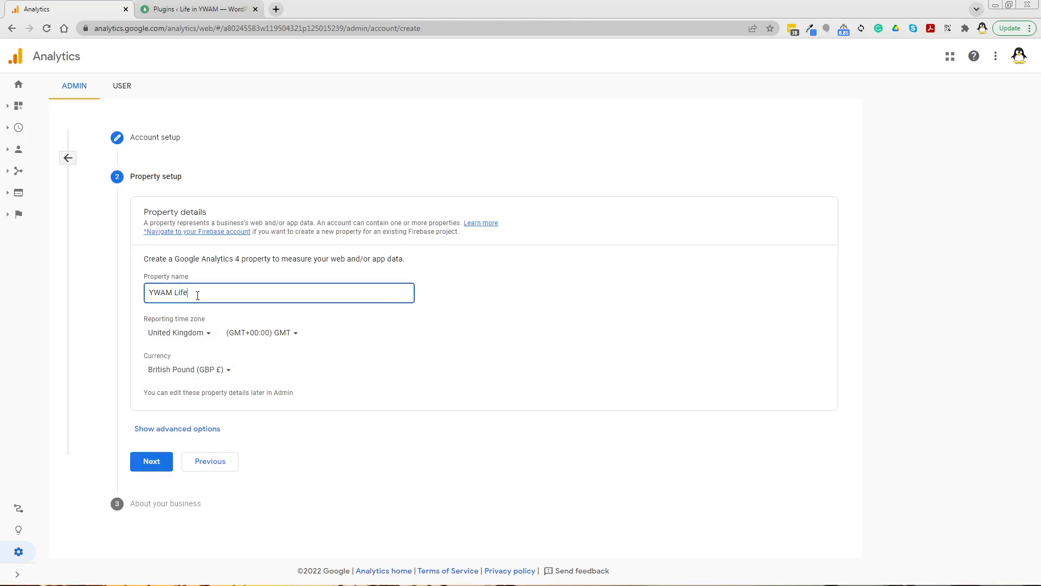
click(200, 333)
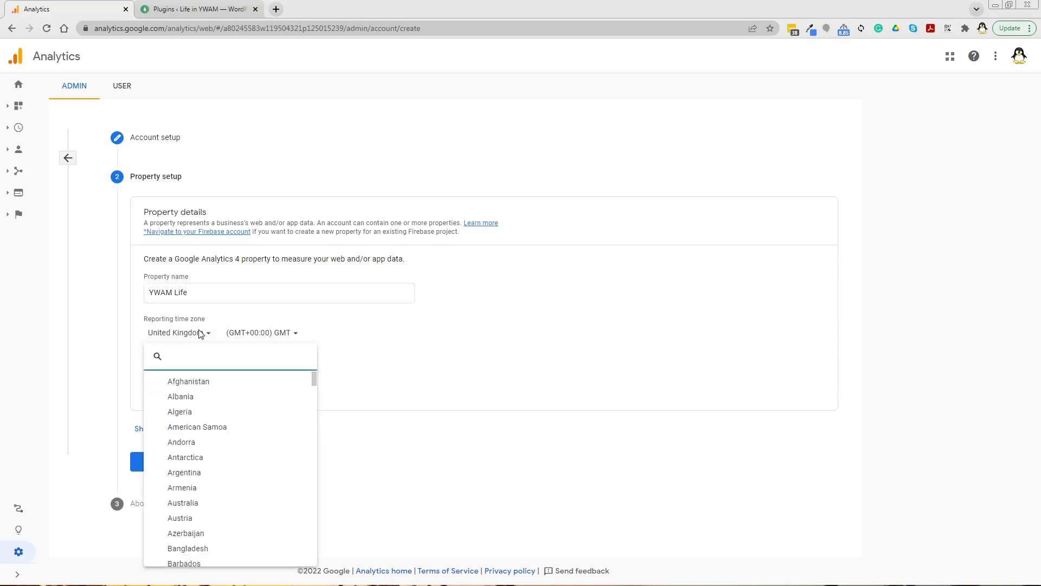
text(new)
click(178, 397)
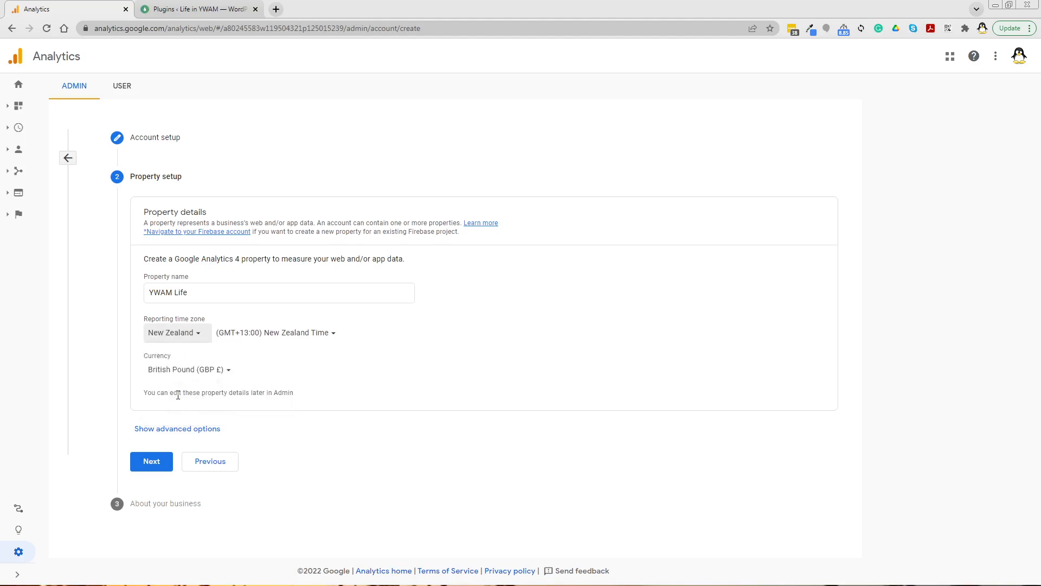
Step: Set the currency to New Zealand Dollar (NZD NZ$) and continue to the business details
click(206, 371)
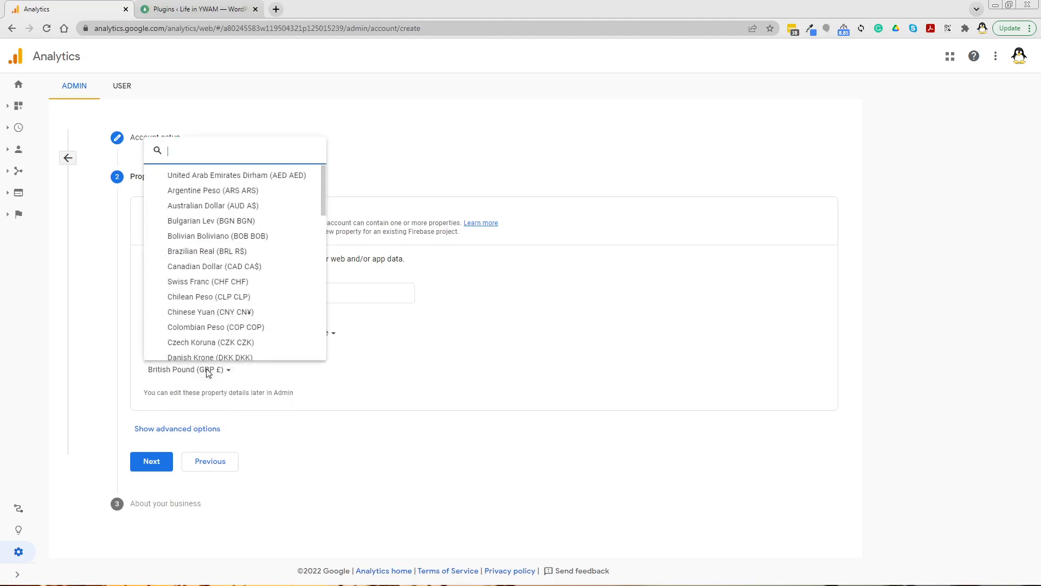
text(new)
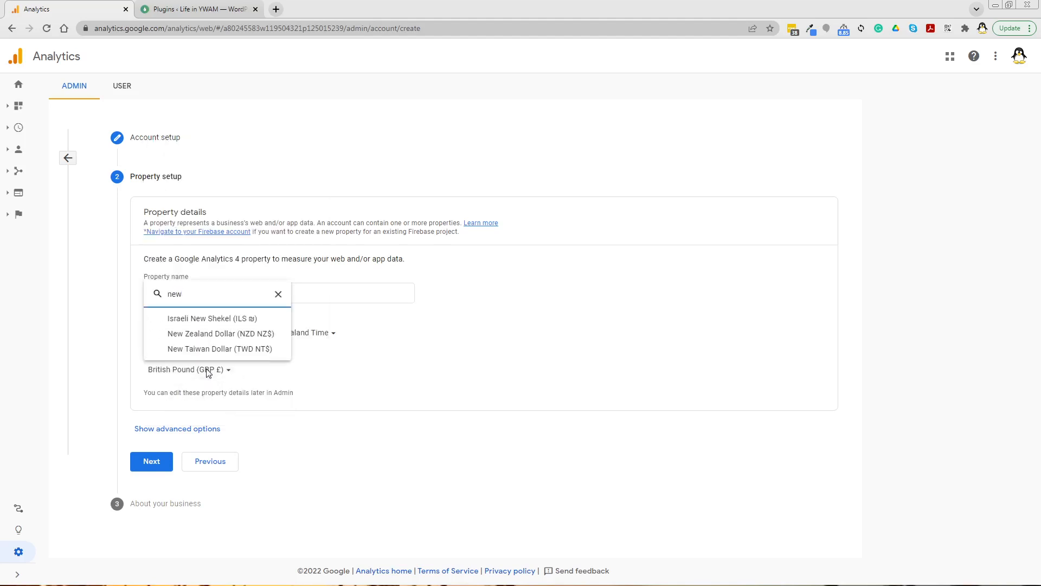
click(246, 334)
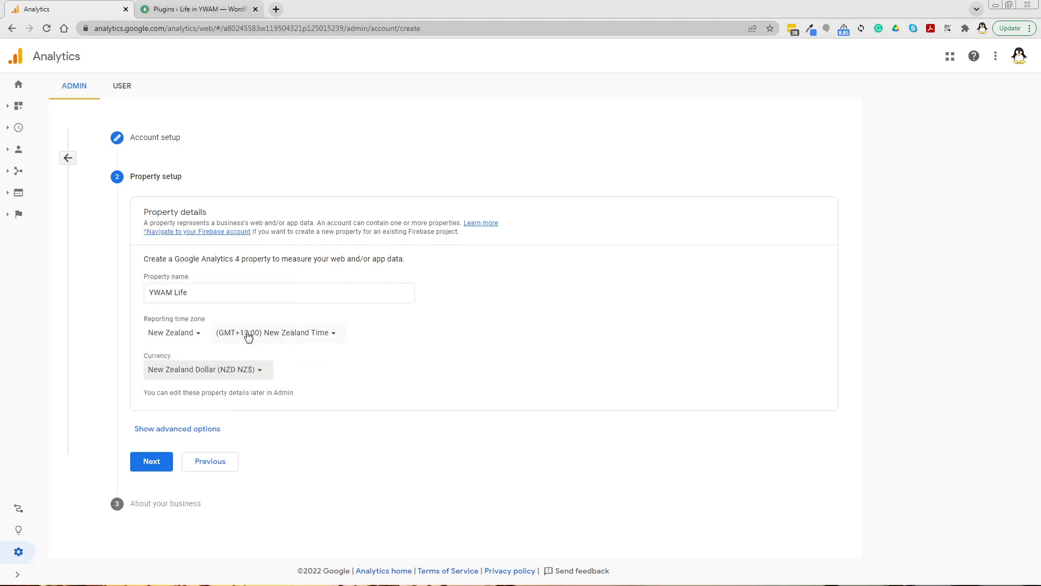
click(152, 462)
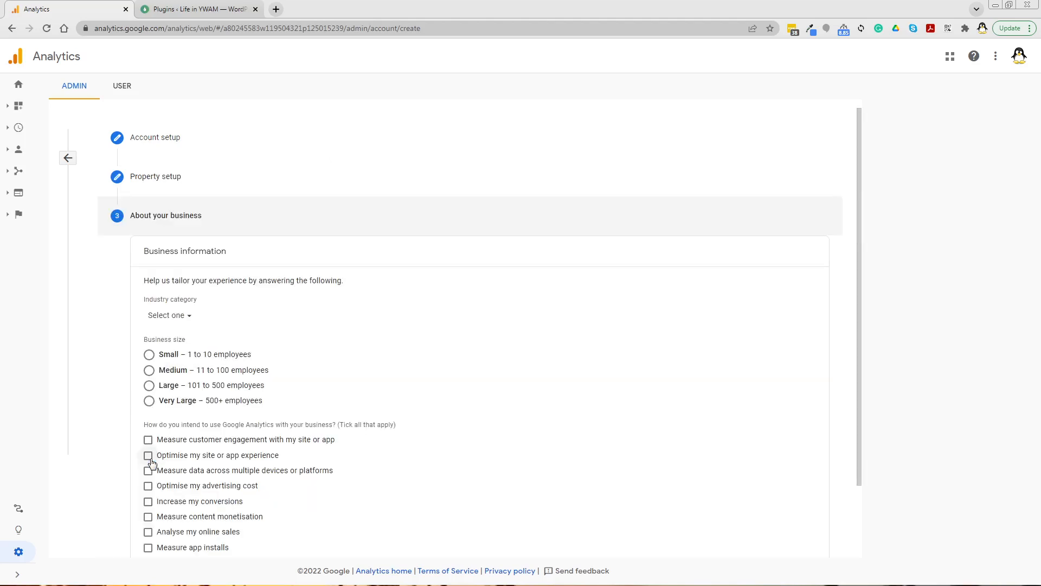
Step: Choose Small business size, tick Measure customer engagement and Optimise my site or app experience, and create the account
click(149, 355)
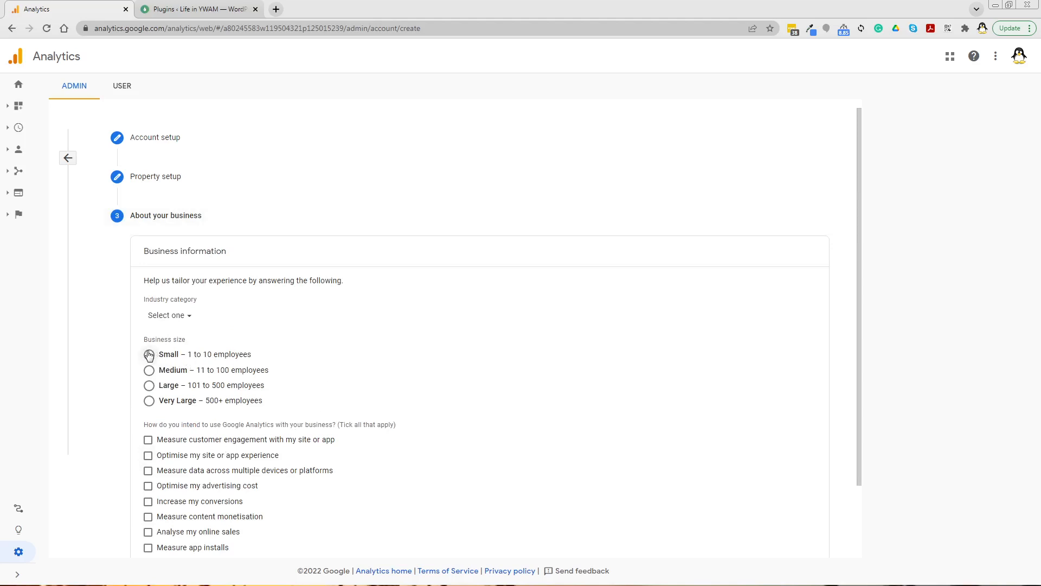
scroll(391, 359, down, 2)
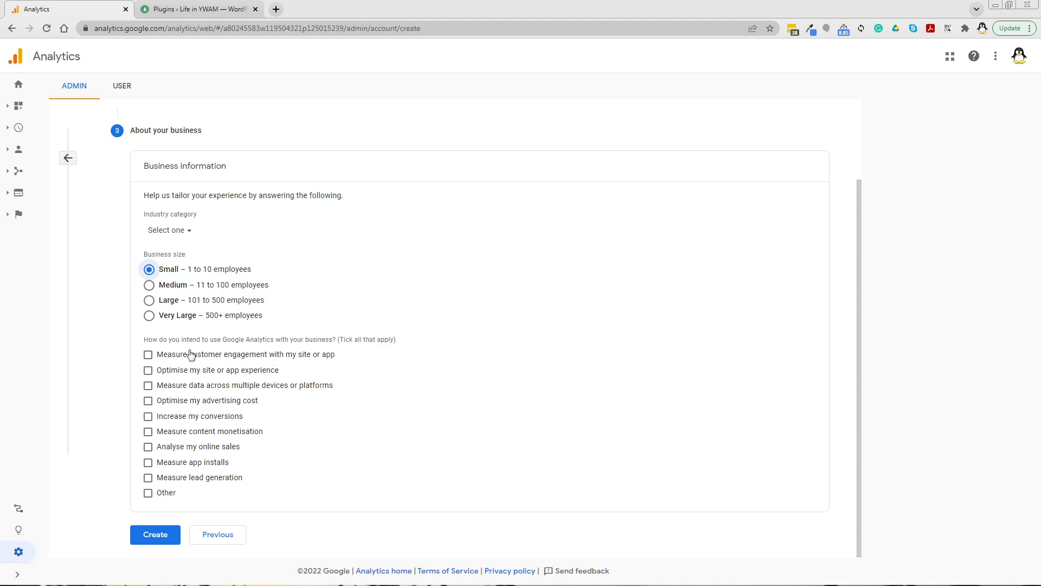
click(146, 356)
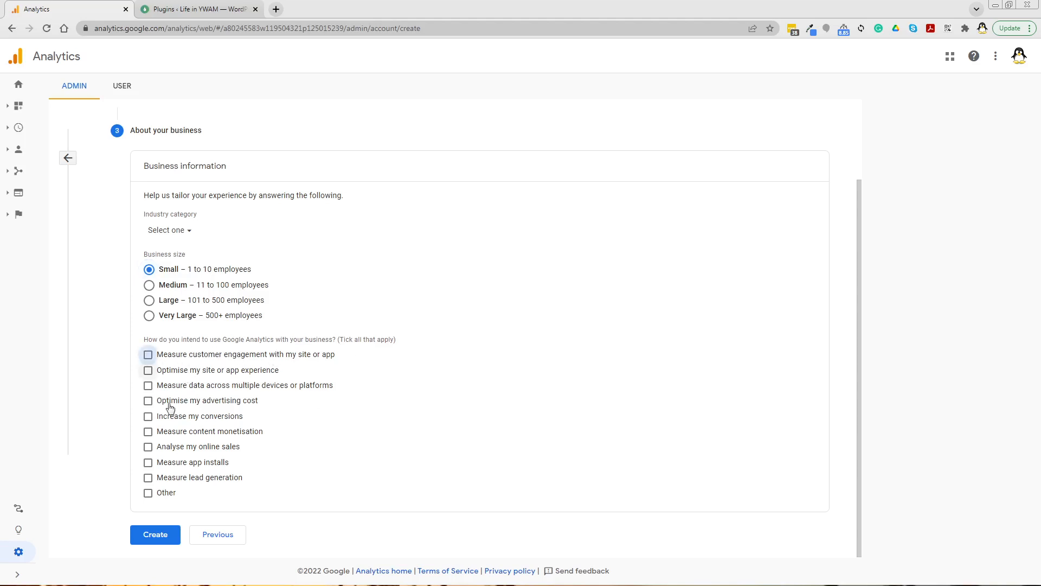
click(158, 371)
click(159, 537)
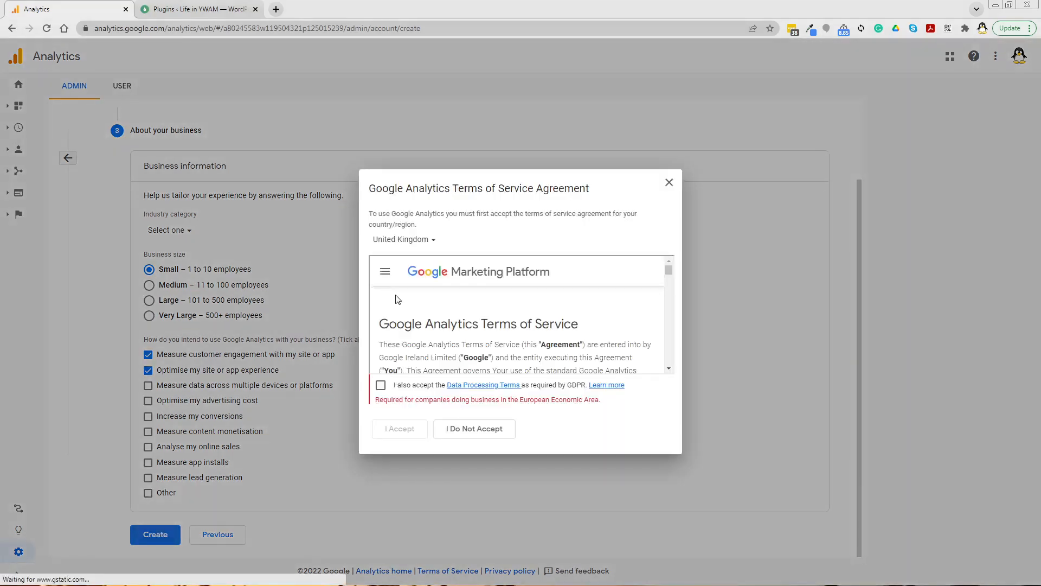
Step: Set the terms country to New Zealand, accept the Data Processing Terms, and accept the agreement
click(426, 242)
text(new)
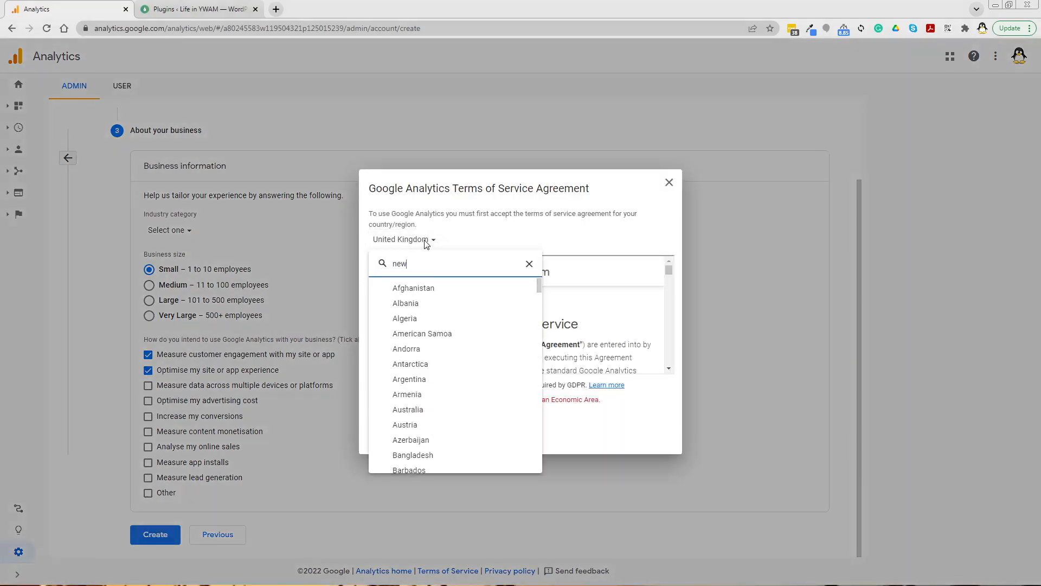
click(420, 303)
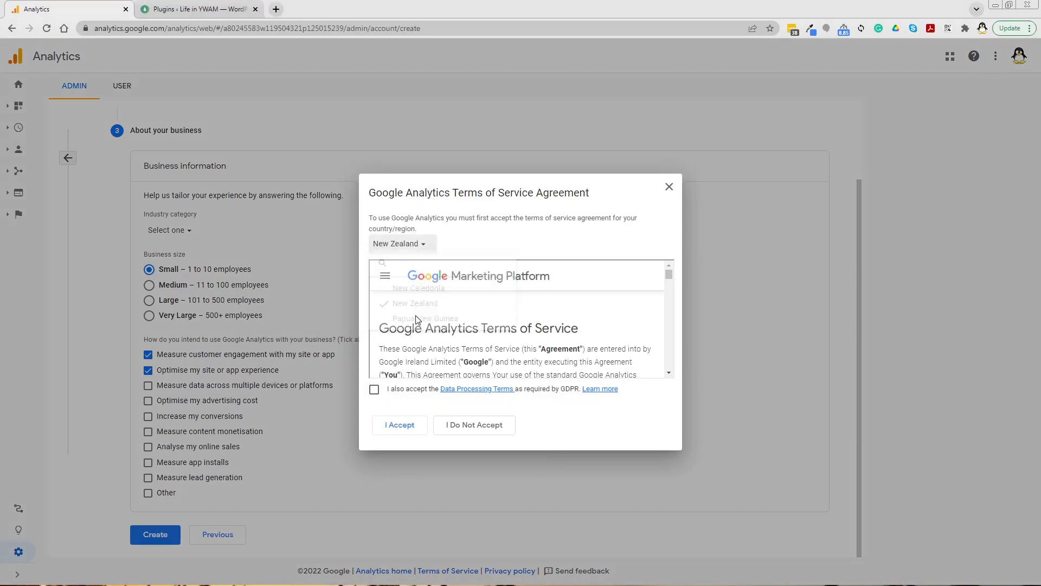
click(375, 390)
click(401, 429)
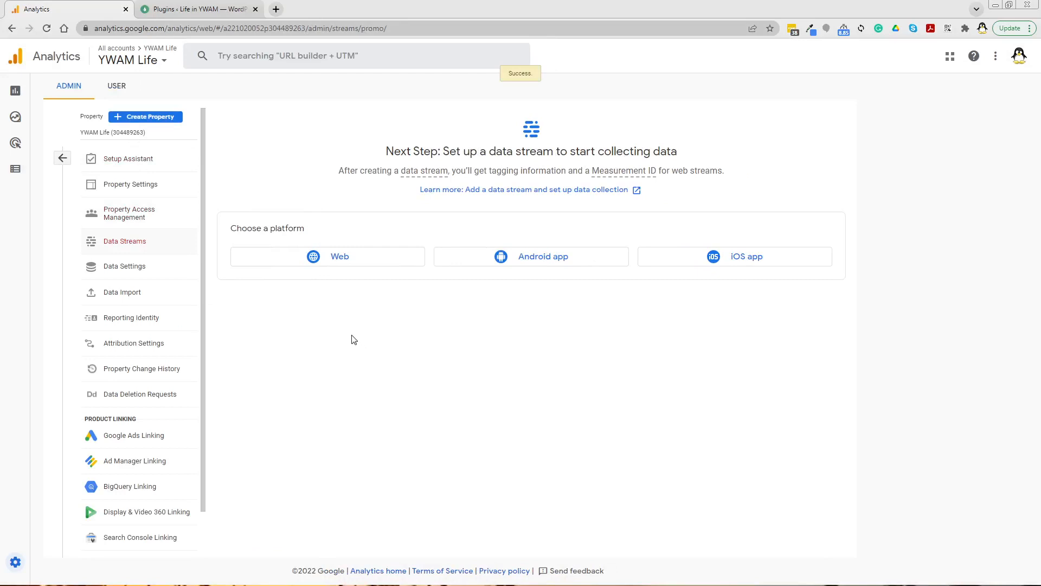
Step: Add a Web data stream with website URL ywam.life and stream name YWAM Life, and create the stream
click(332, 256)
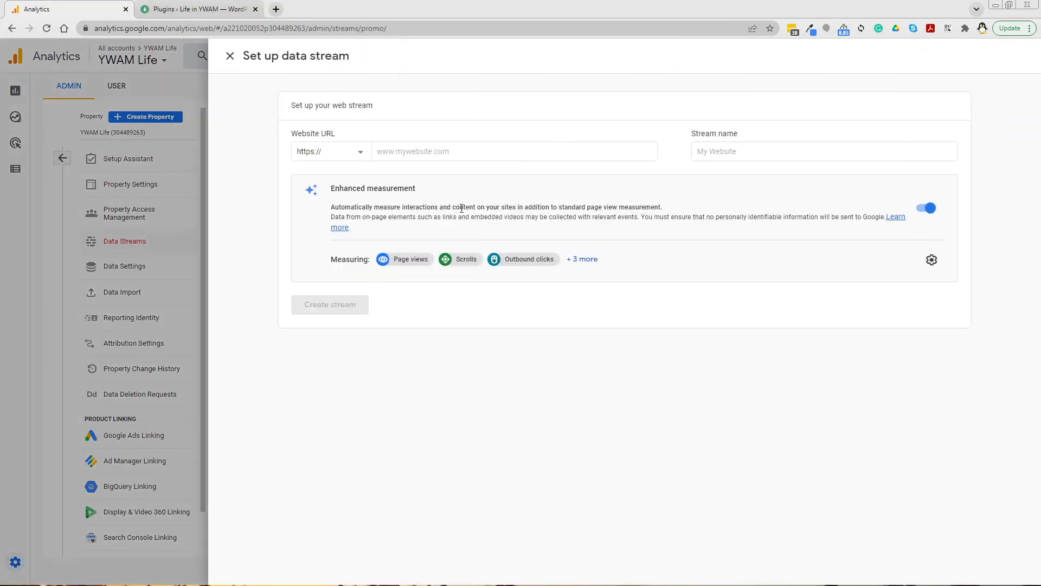
click(446, 150)
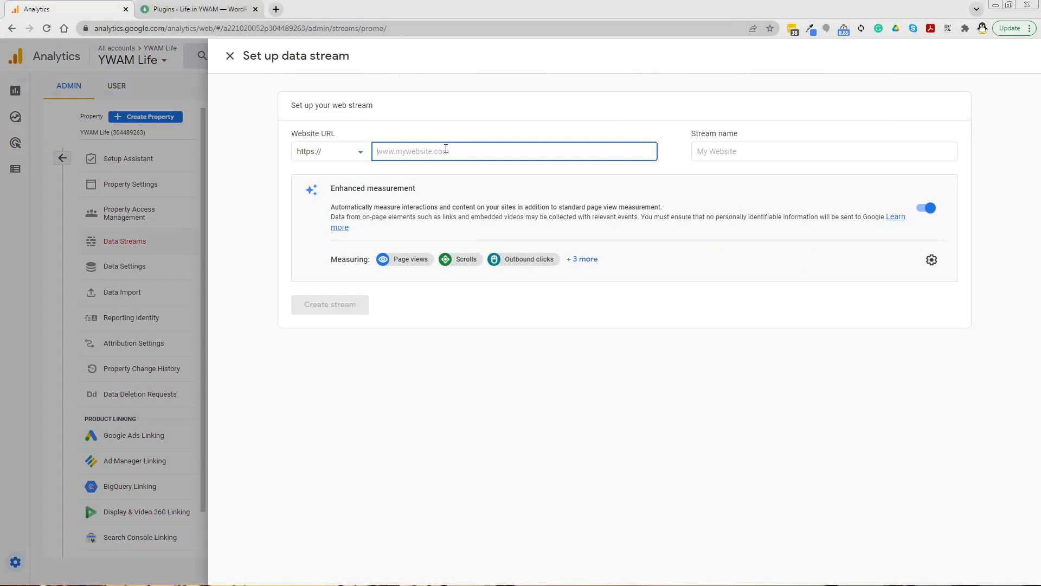
text(ywam.life)
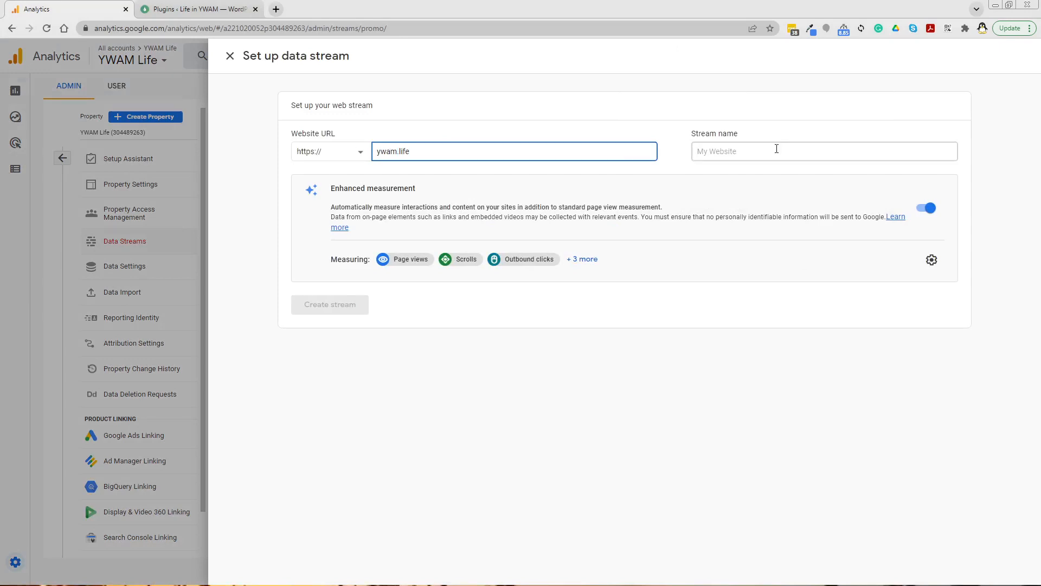
click(738, 151)
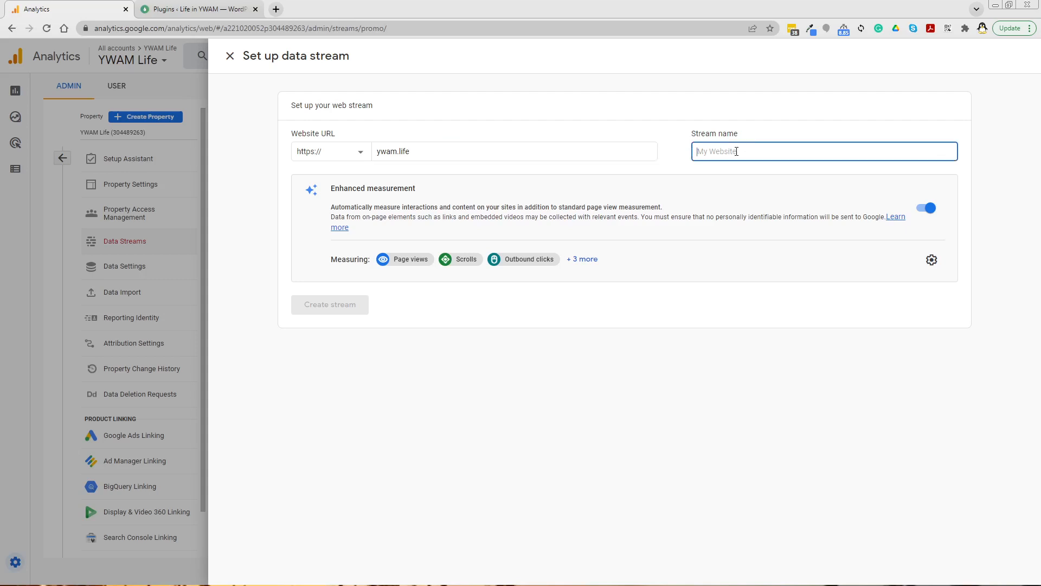
text(YWAM Life)
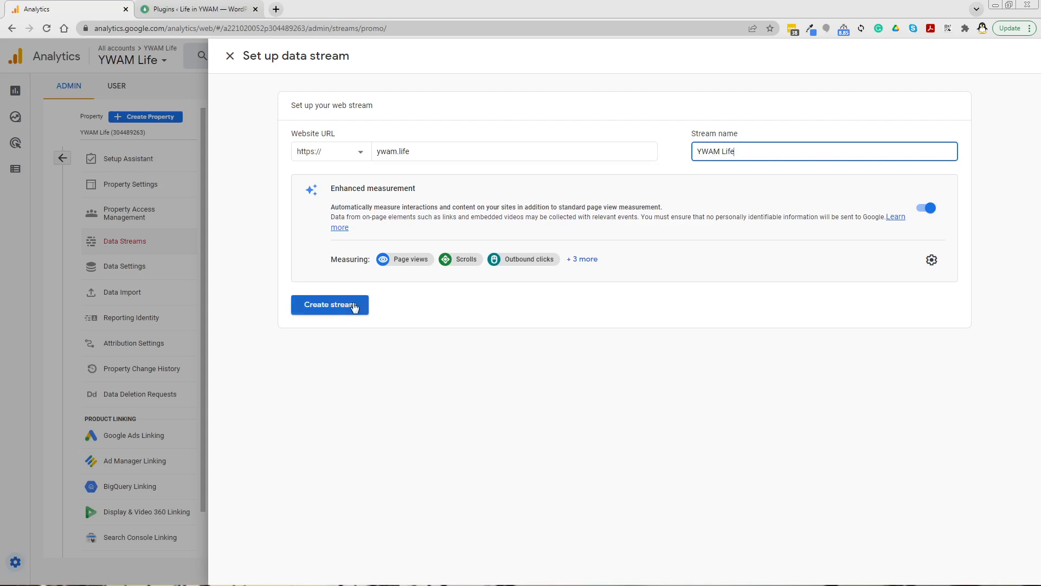
click(353, 304)
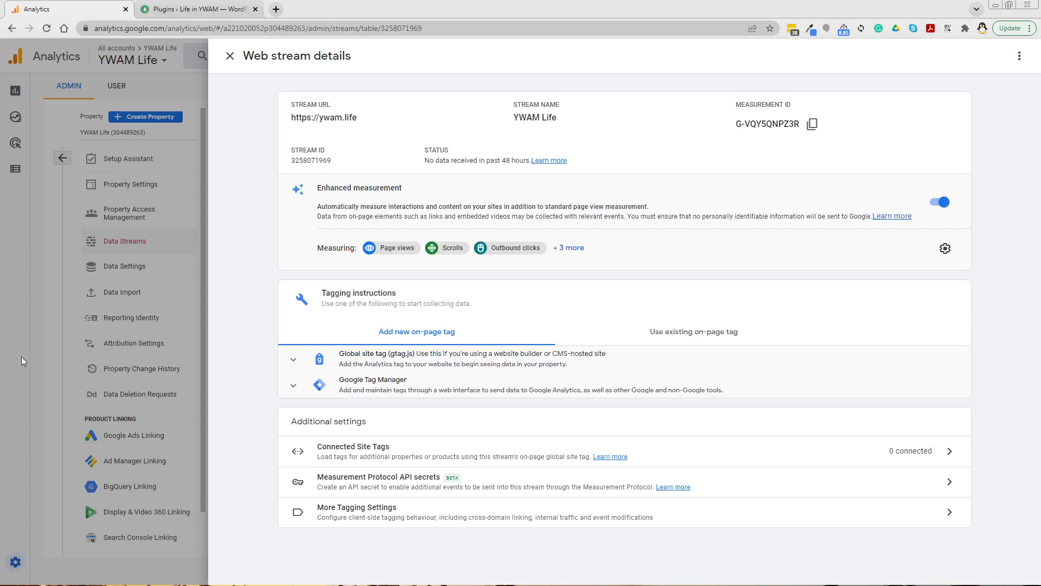
Step: Open Site Kit in the WordPress admin and start its setup by signing in with Google
key(ctrl+Tab)
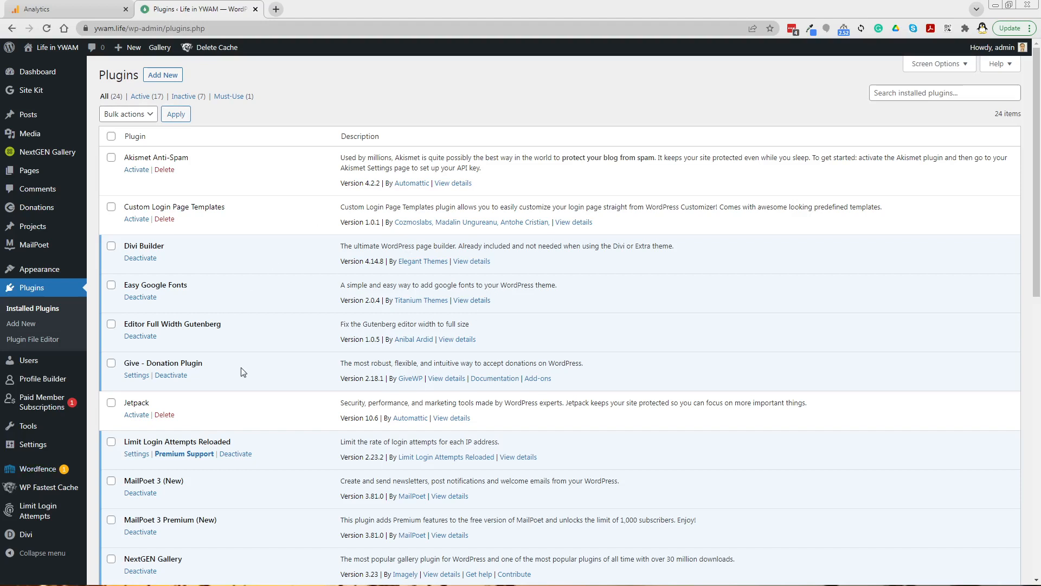
click(31, 91)
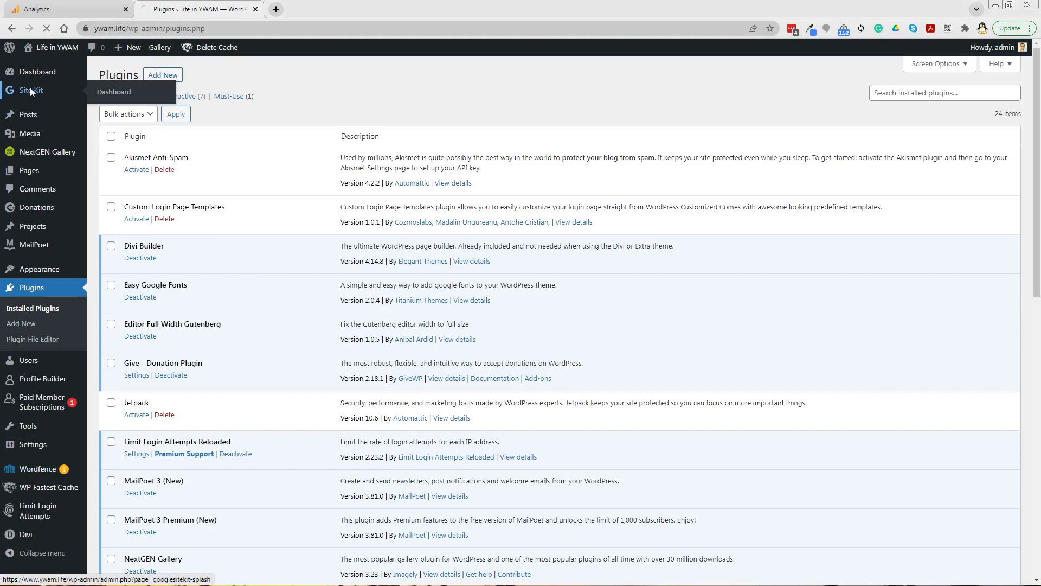
click(53, 6)
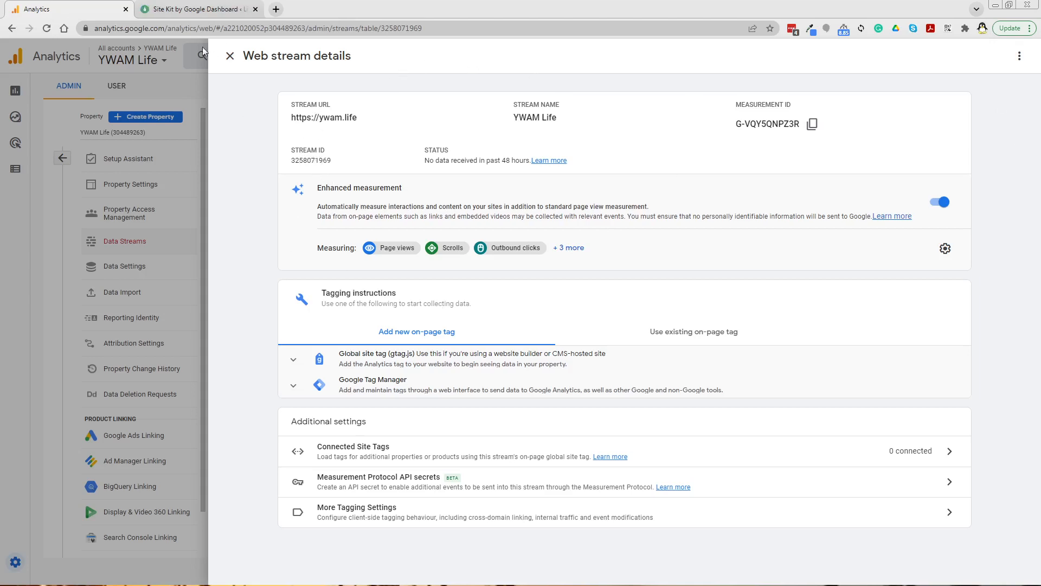
click(182, 12)
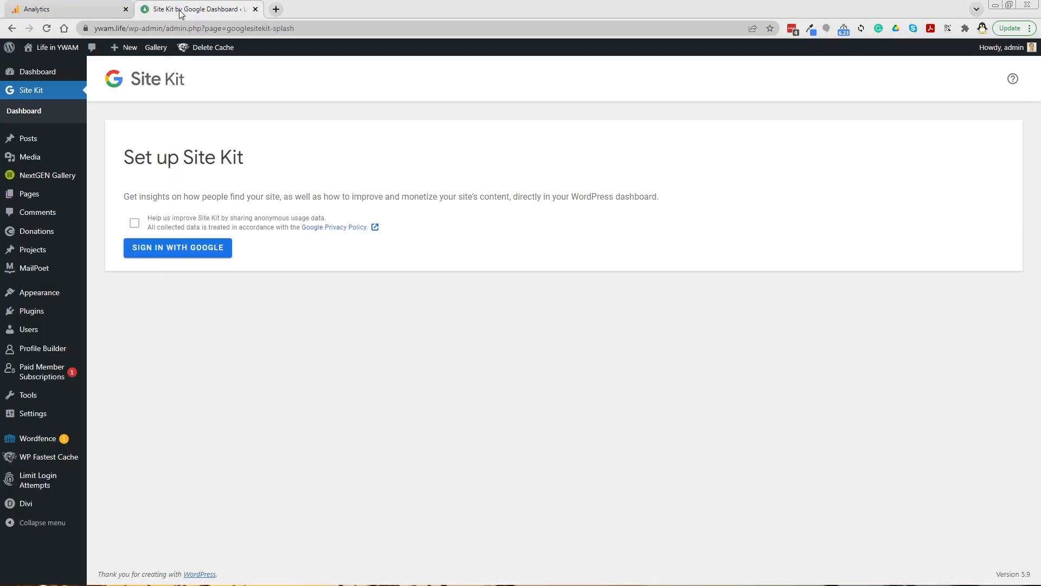
click(157, 248)
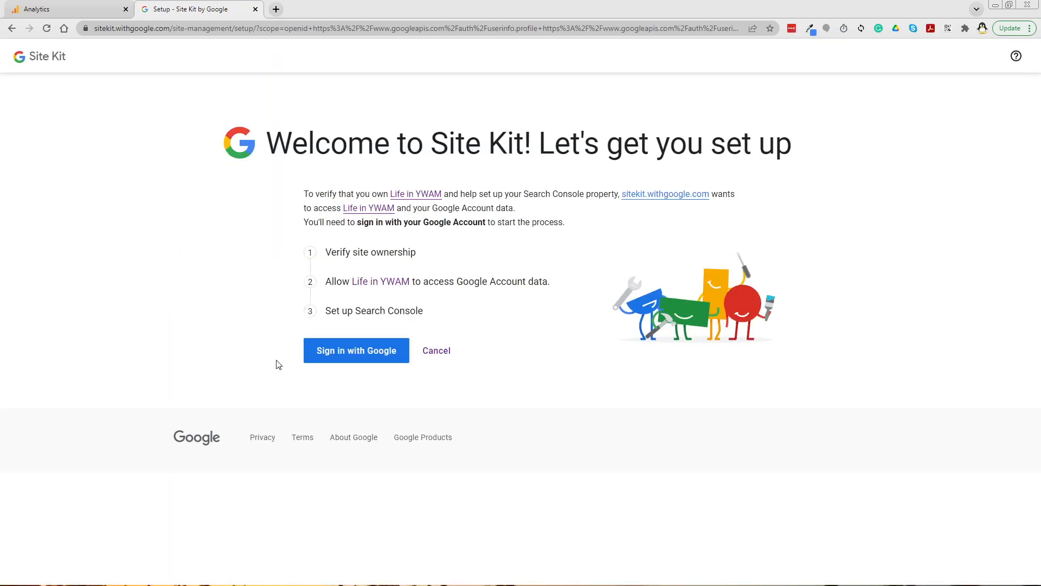
Step: Sign in with the Google account, grant Search Console and site-list access, and allow Life in YWAM to access account data
click(371, 354)
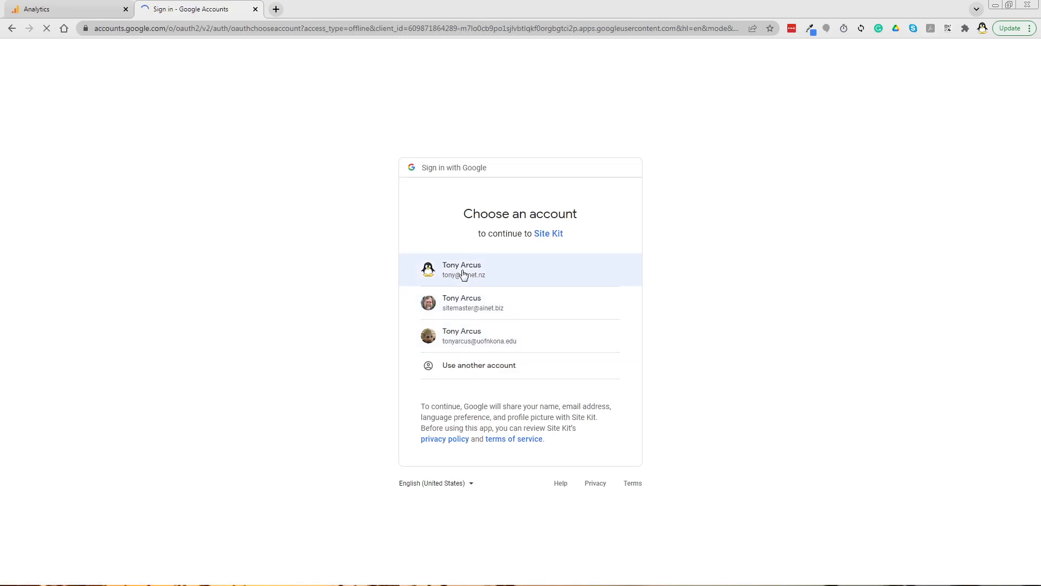
click(463, 273)
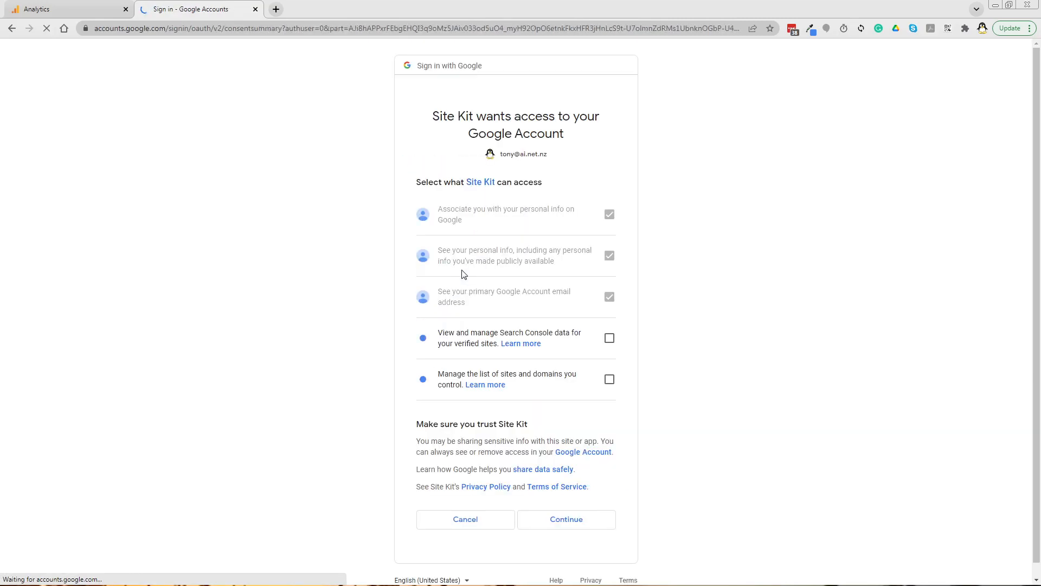
click(610, 338)
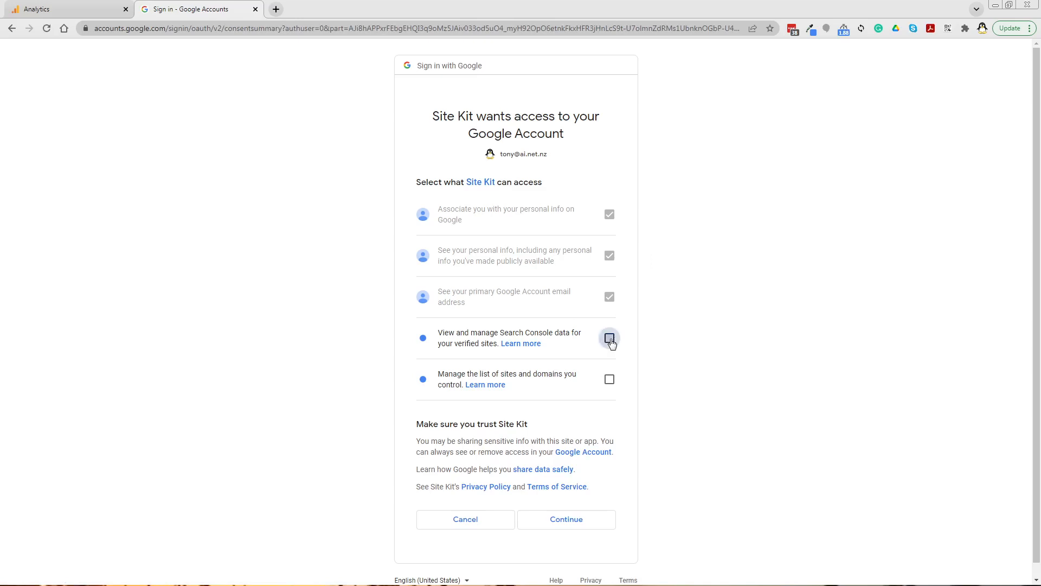
click(608, 380)
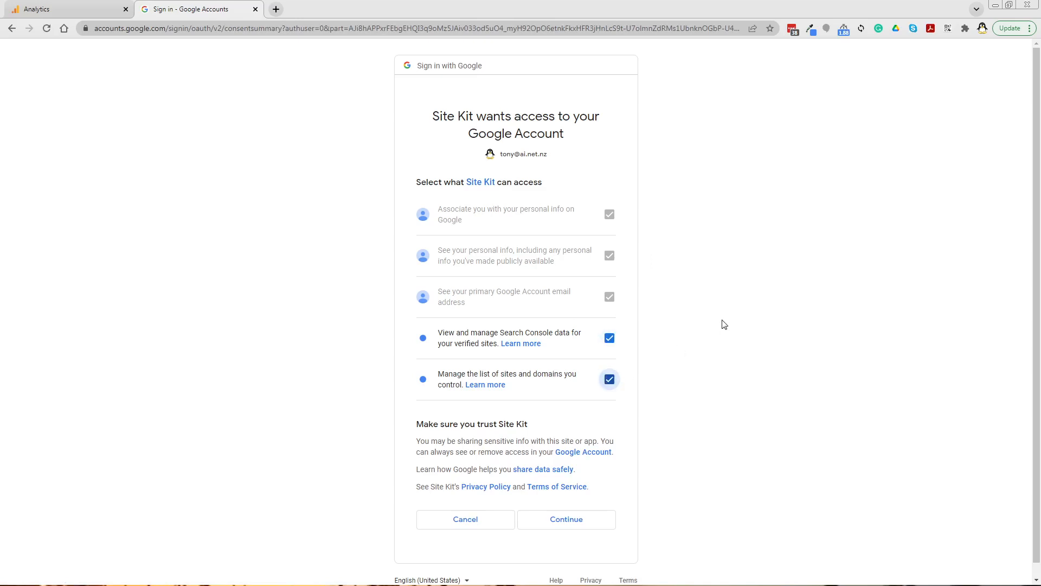
click(585, 525)
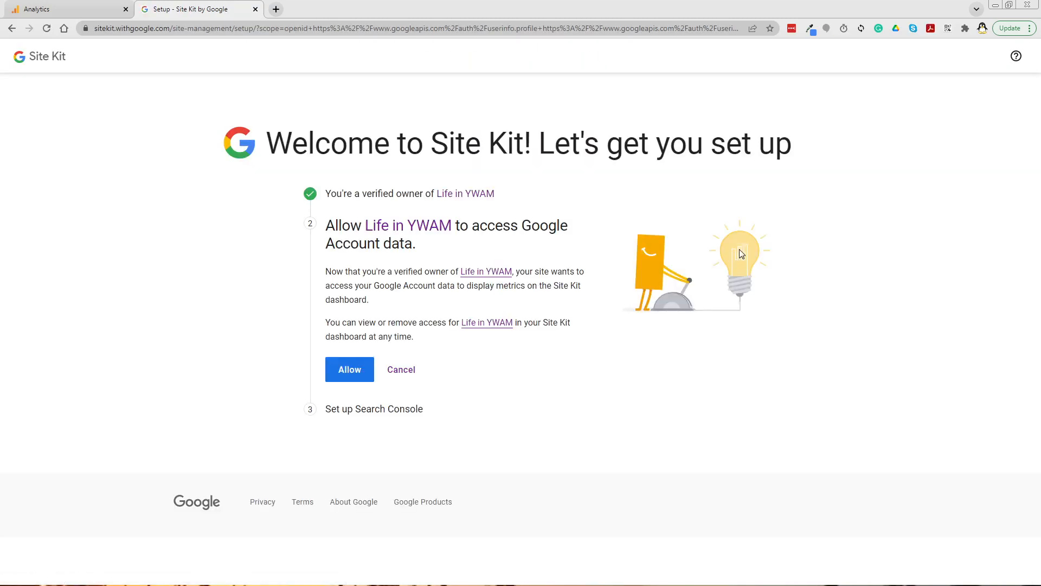
click(355, 370)
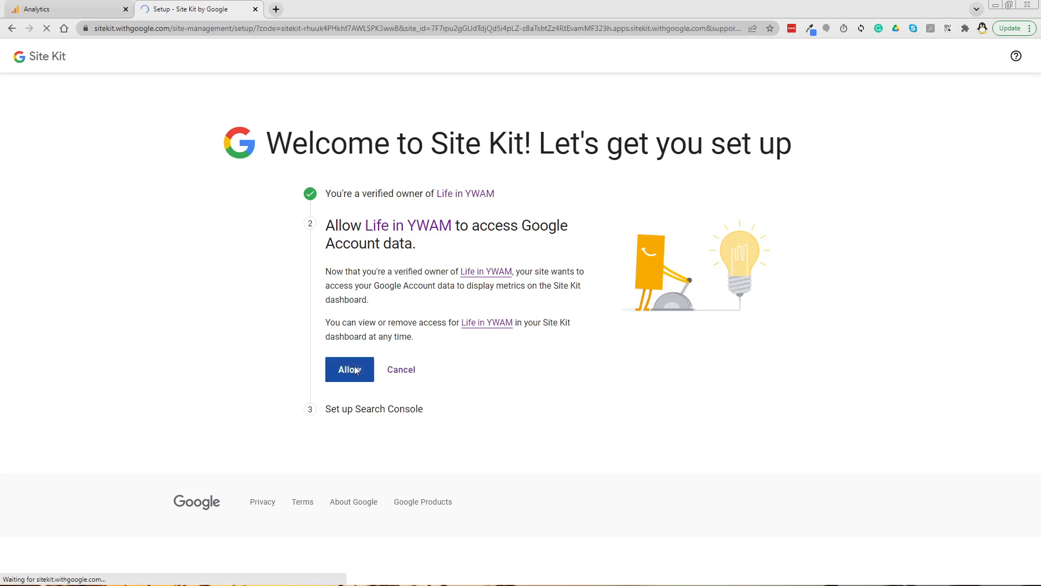
click(356, 376)
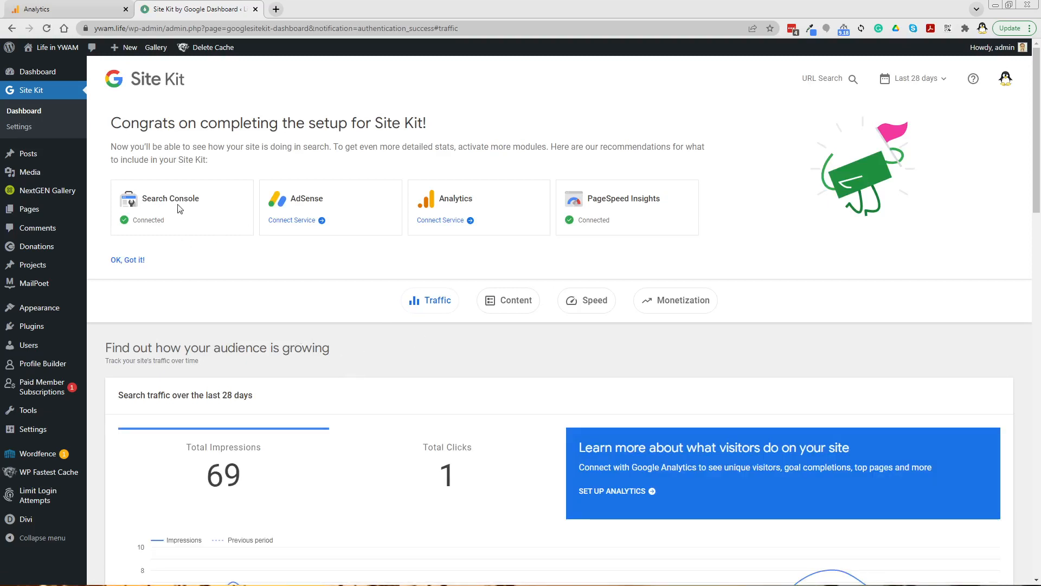
Step: Connect the Analytics service in Site Kit, choosing the same Google account and granting Analytics data access
click(437, 224)
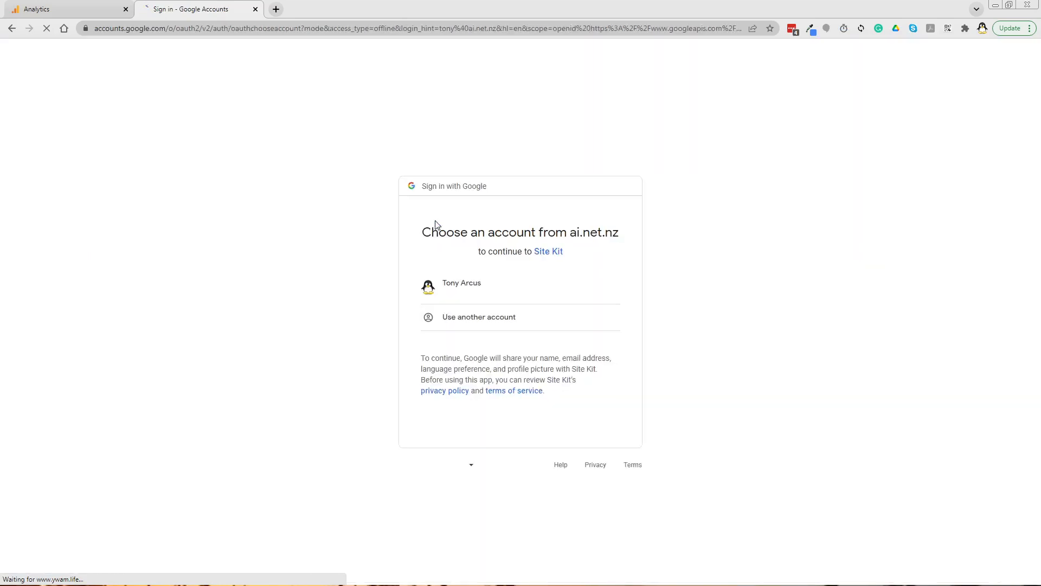
click(454, 286)
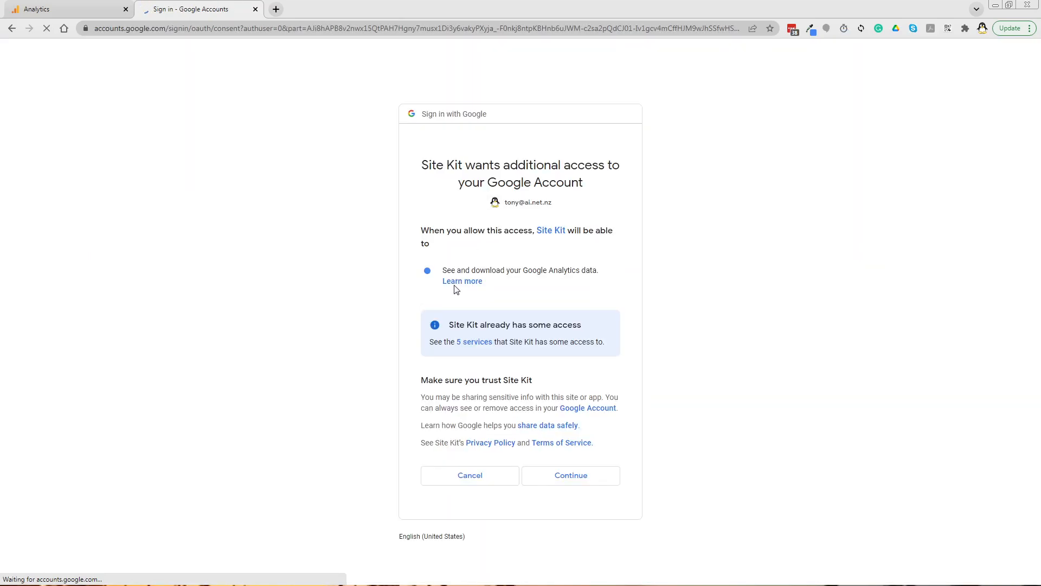
click(570, 476)
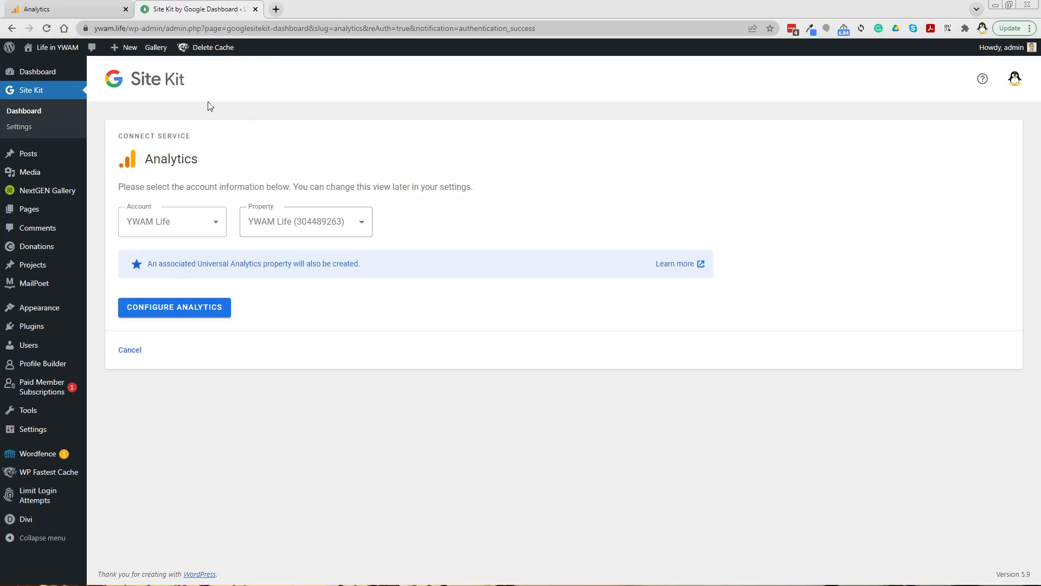
Step: Compare the Analytics account and property options offered in Site Kit with the new Analytics web stream
click(81, 11)
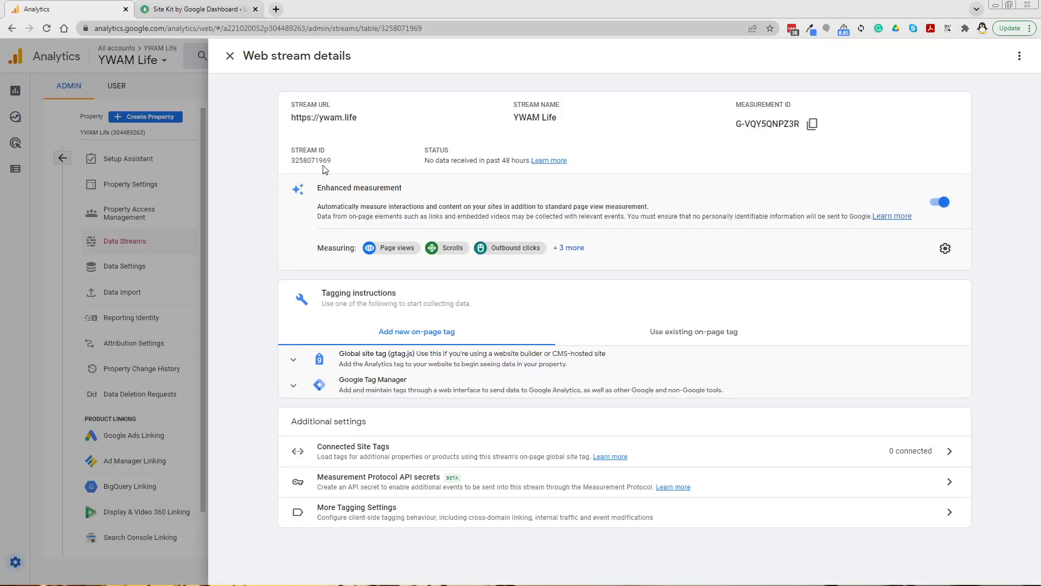
click(187, 8)
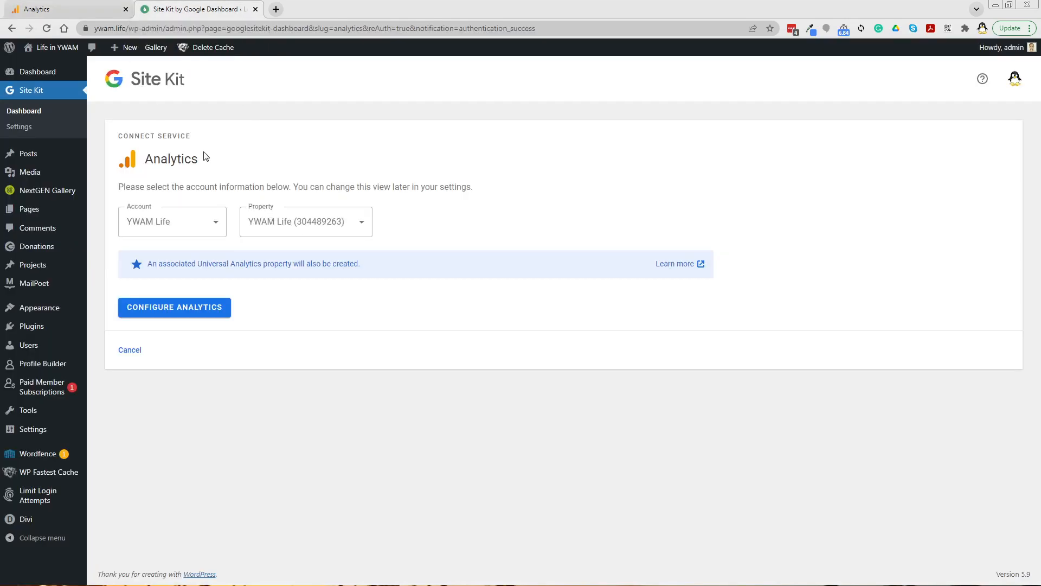
click(68, 13)
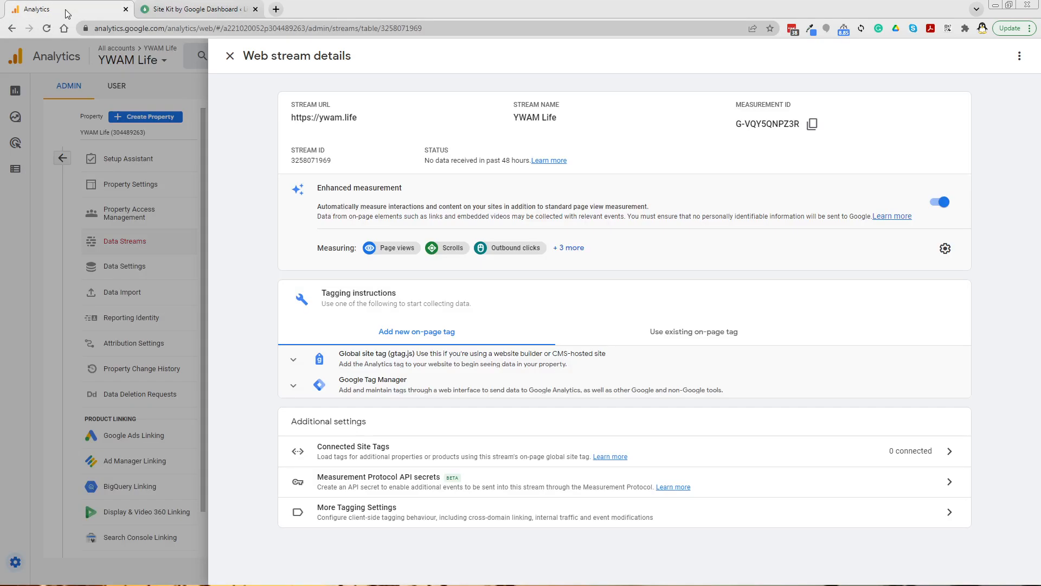
click(187, 9)
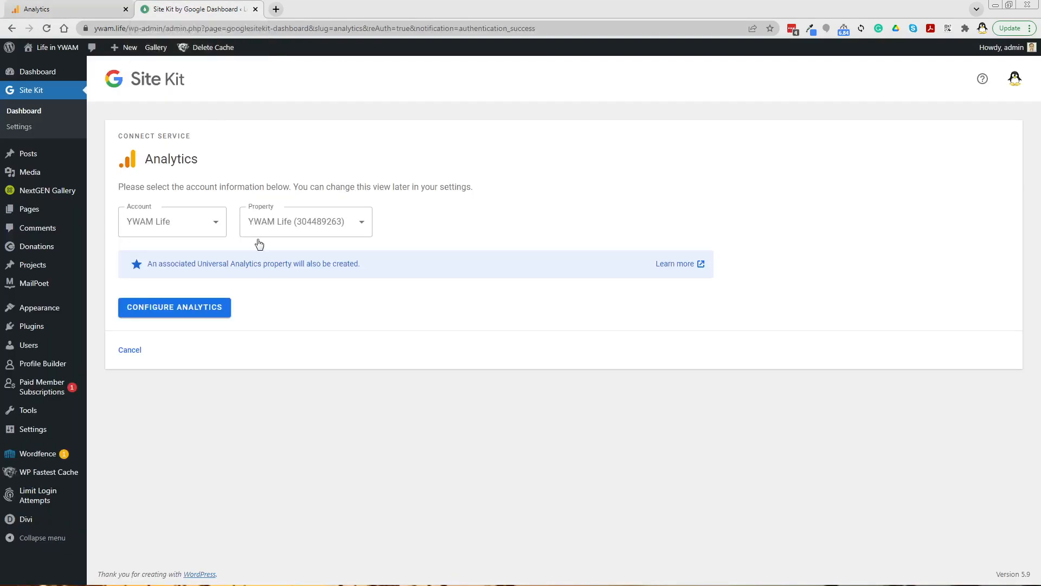
click(343, 232)
click(210, 222)
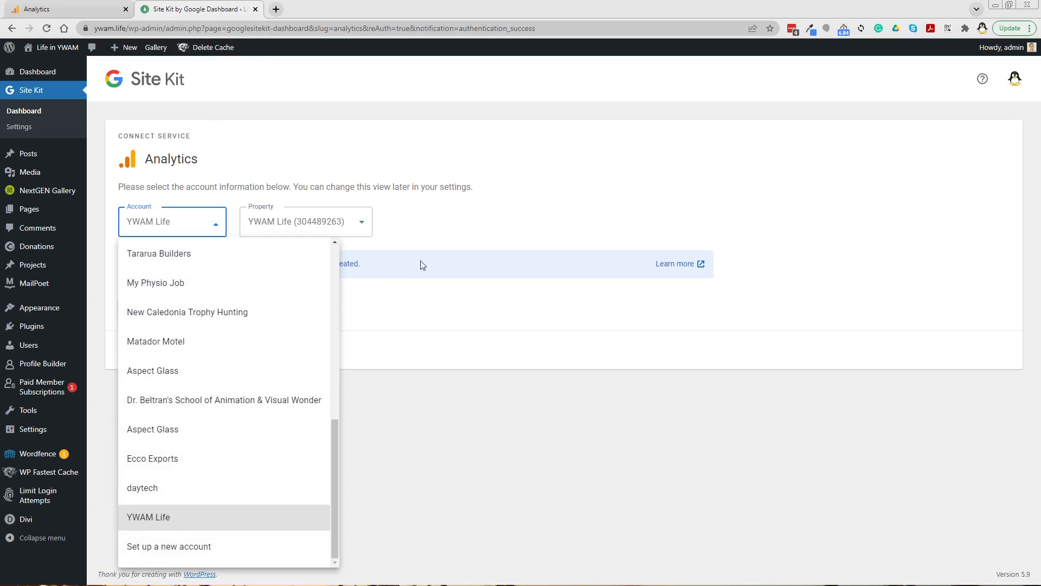
click(441, 234)
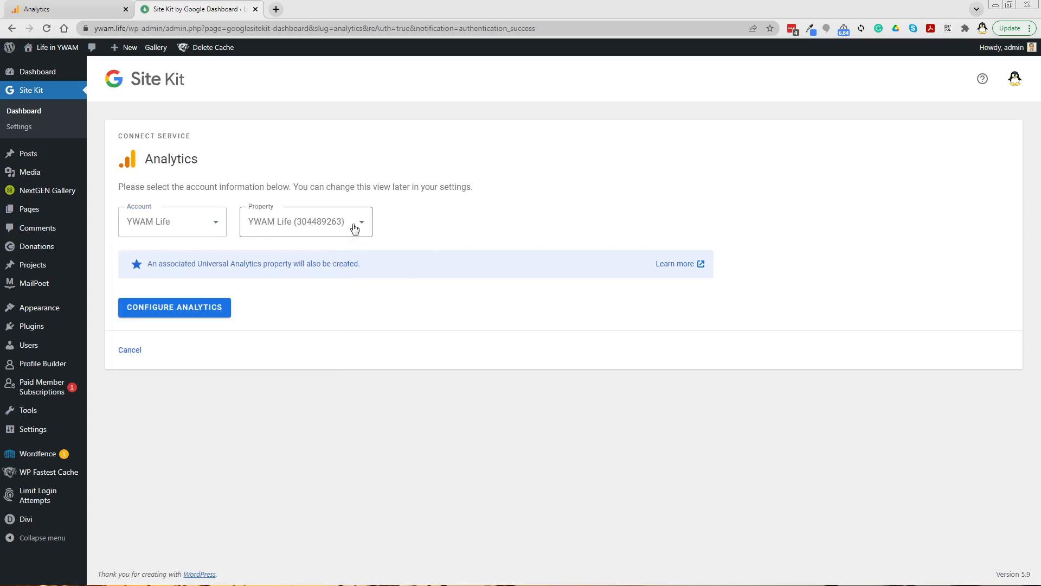
click(357, 226)
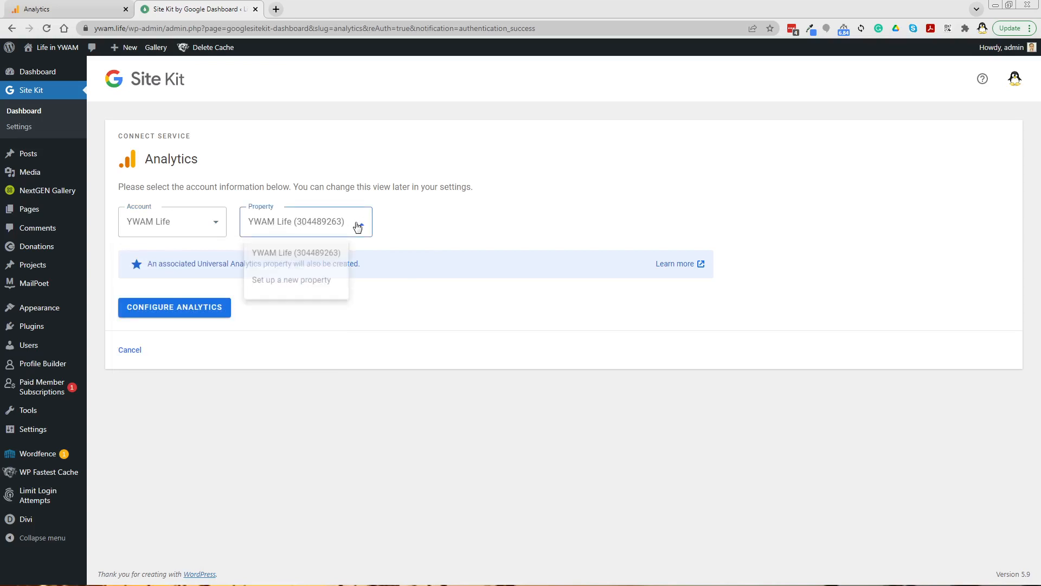
click(459, 230)
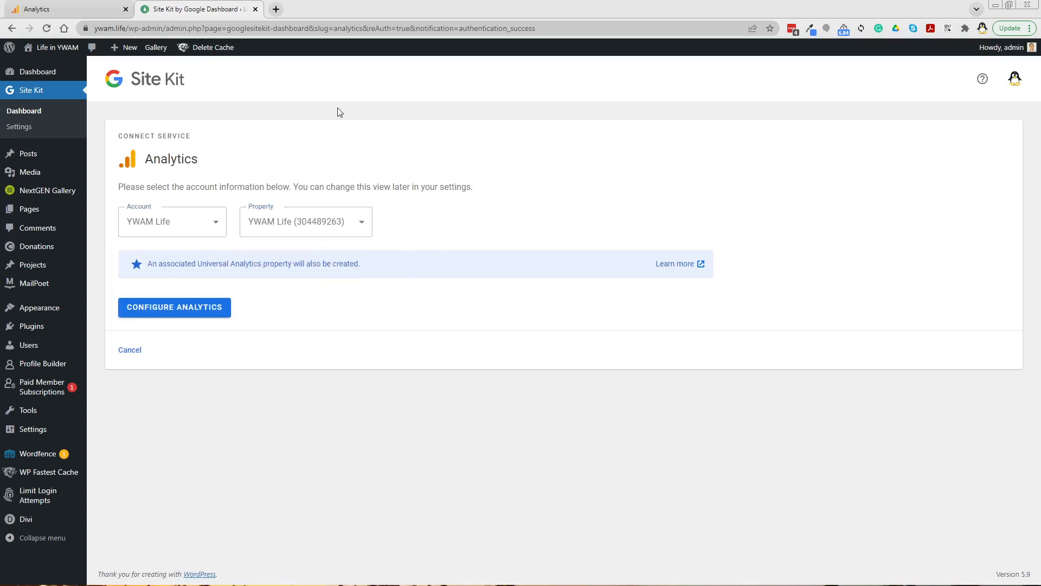
Step: Check the YWAM Life account and property in the Analytics account picker and data streams list
click(69, 9)
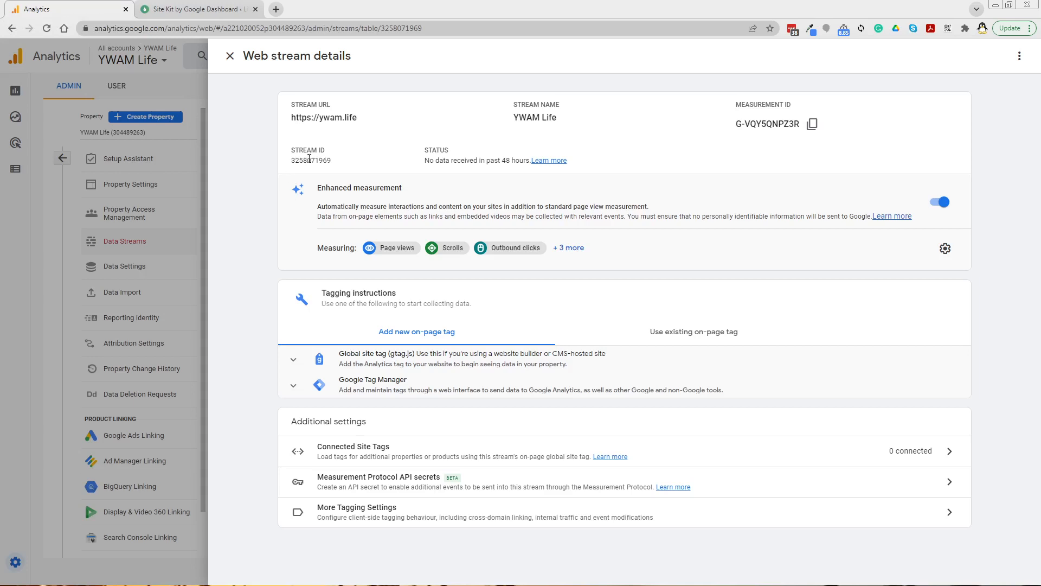
click(229, 56)
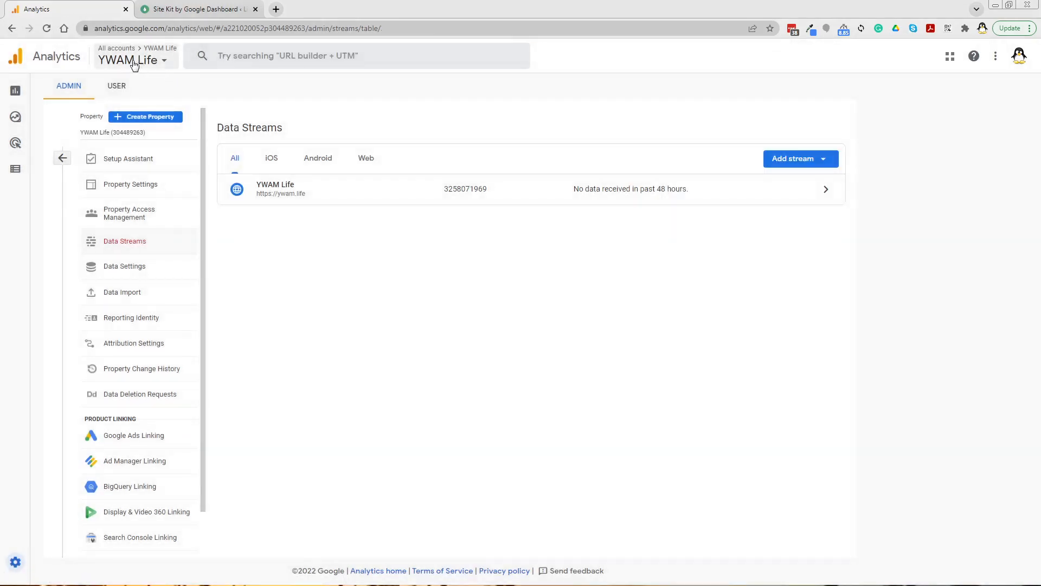
click(134, 63)
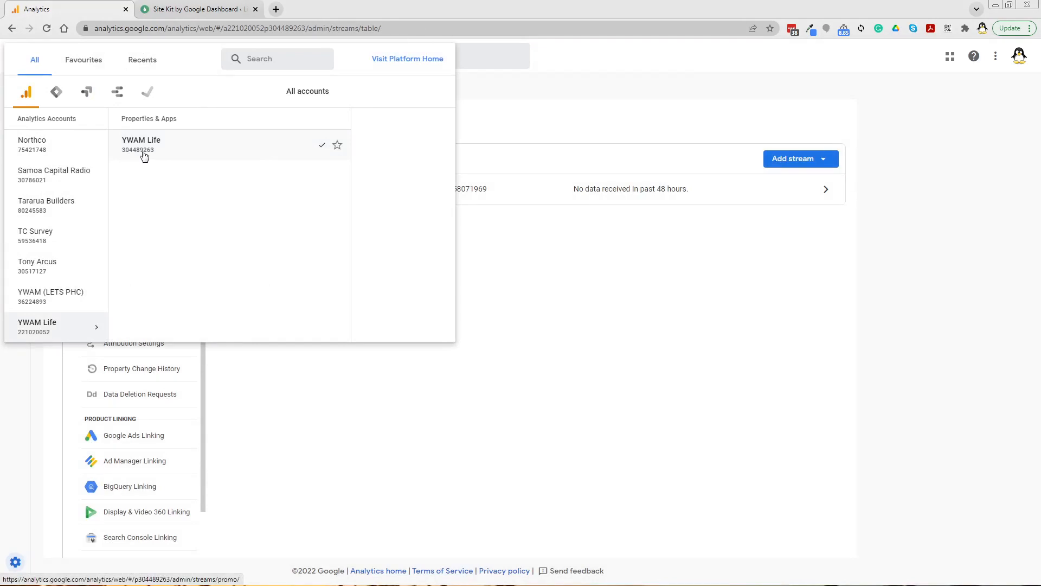
click(190, 10)
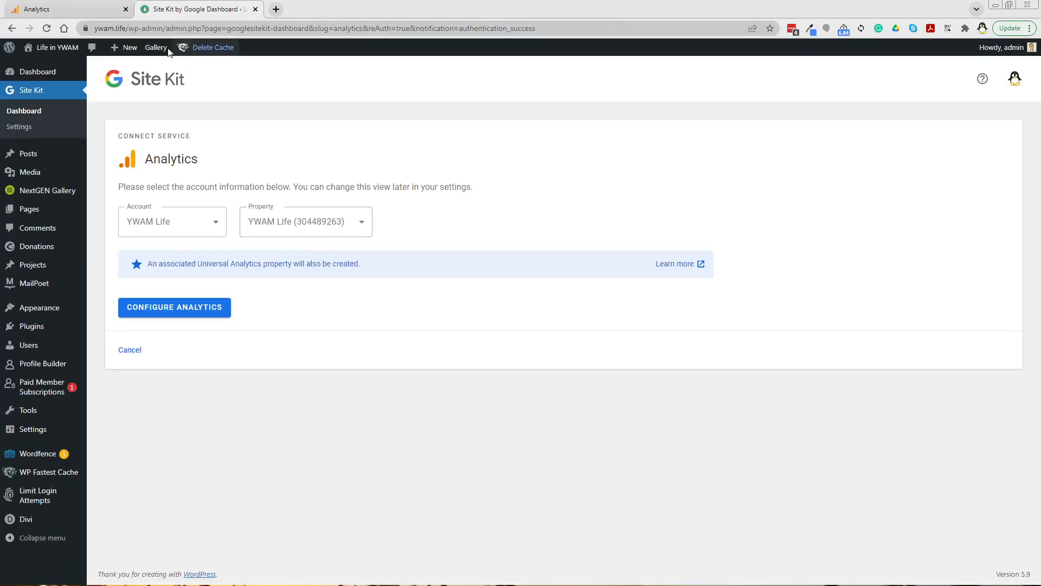
click(68, 6)
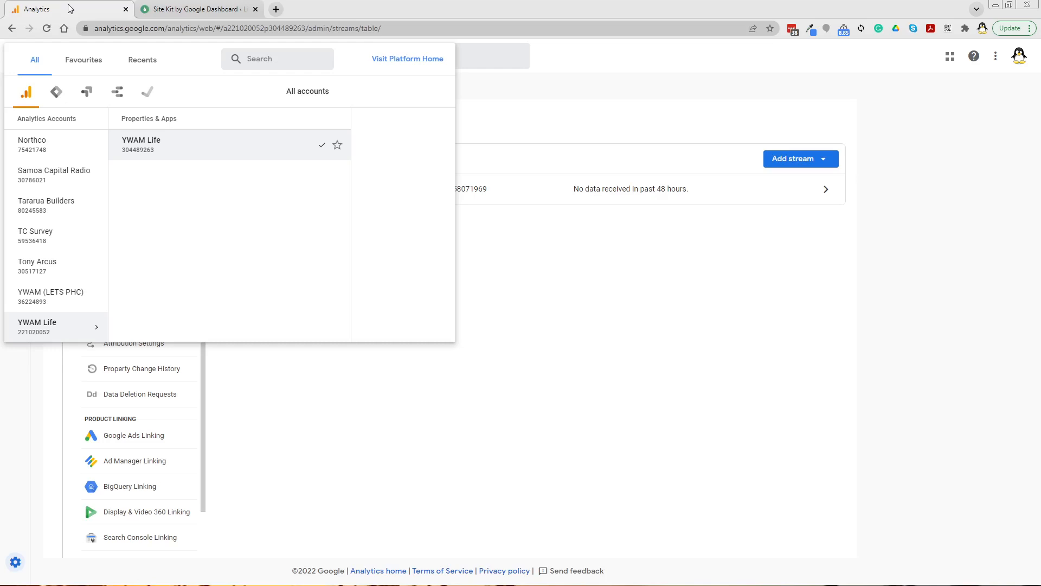
click(150, 147)
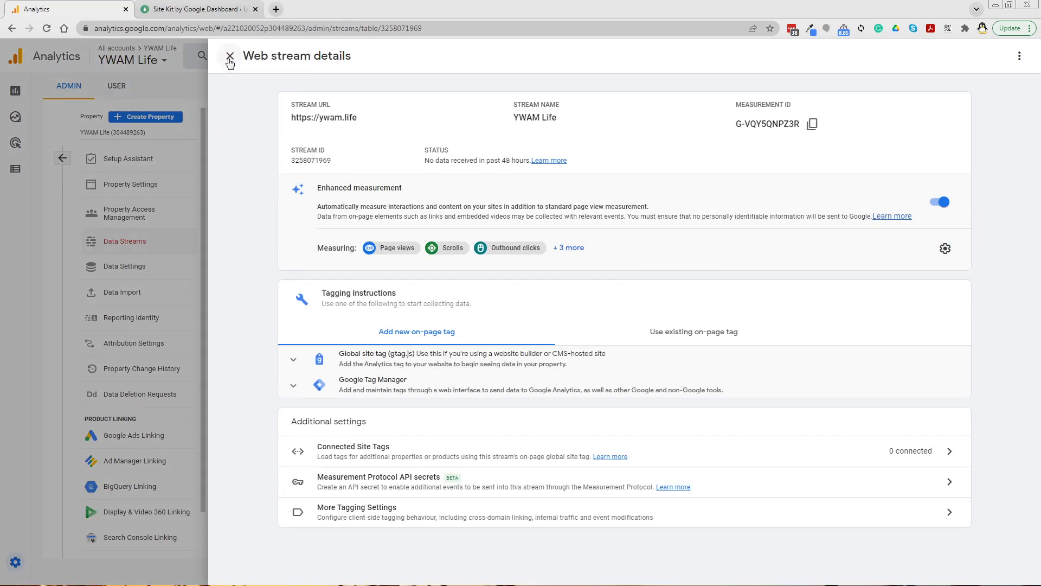
click(230, 56)
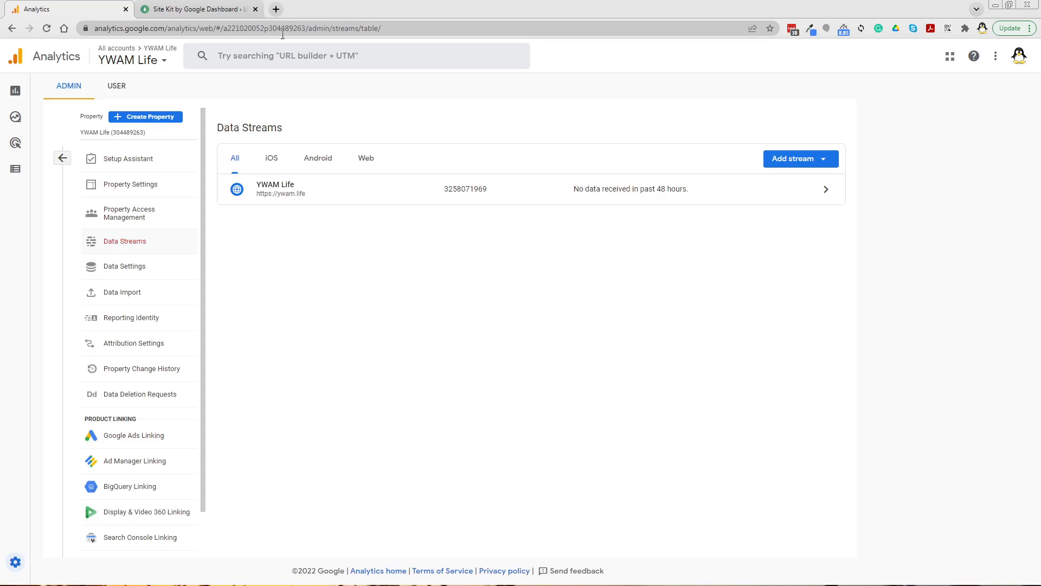
click(185, 8)
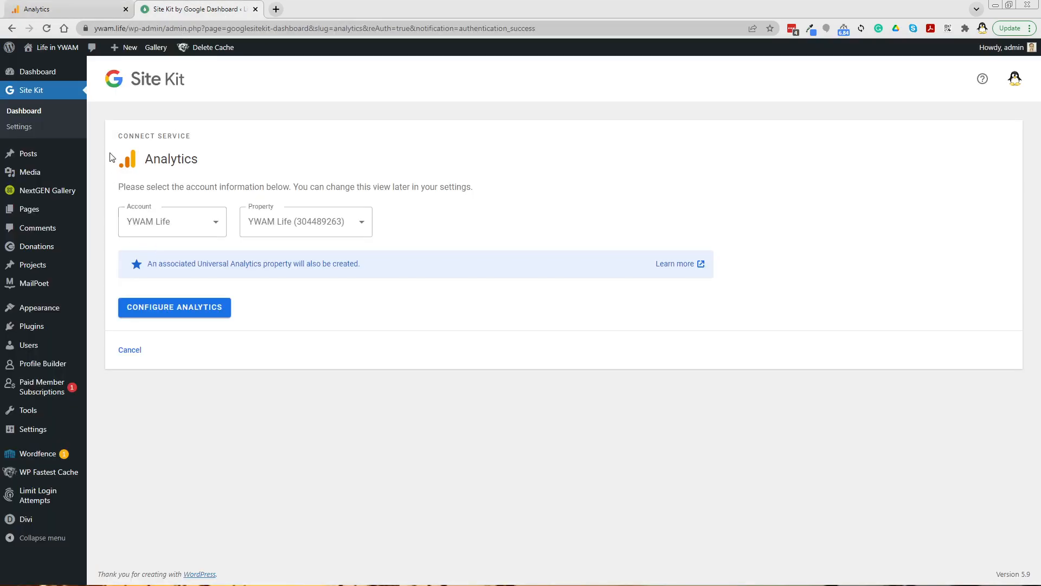
Step: Open the live site in a new tab, view its page source, and compare it with the Analytics and Site Kit tabs
mouse_move(47, 56)
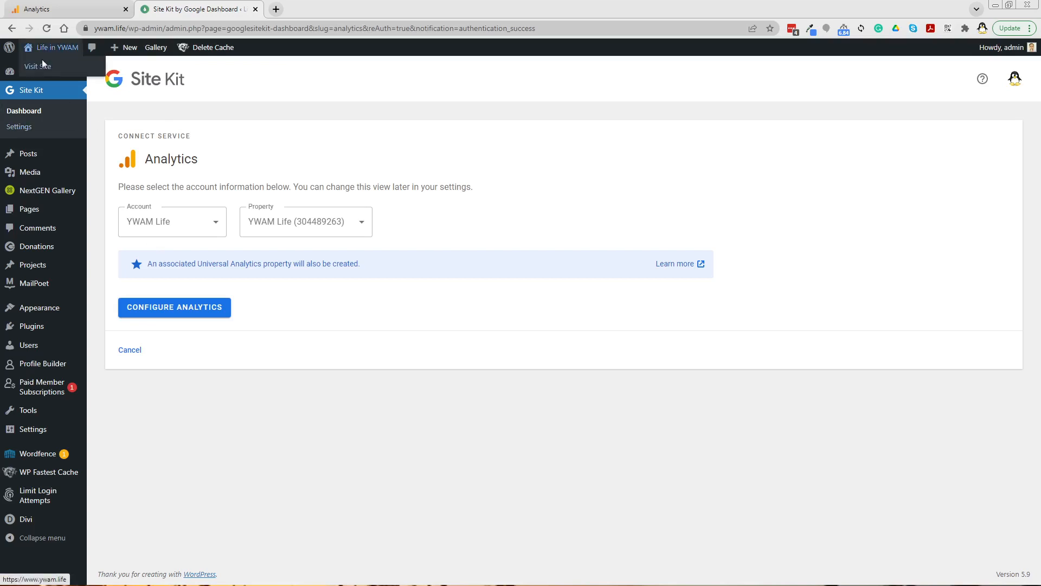
middle_click(41, 67)
click(316, 11)
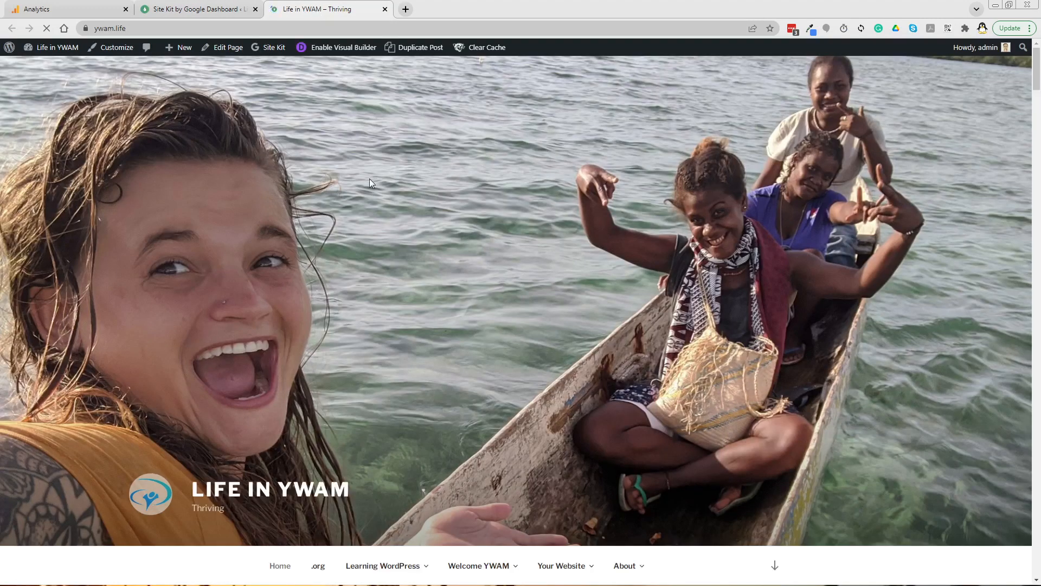
key(ctrl+u)
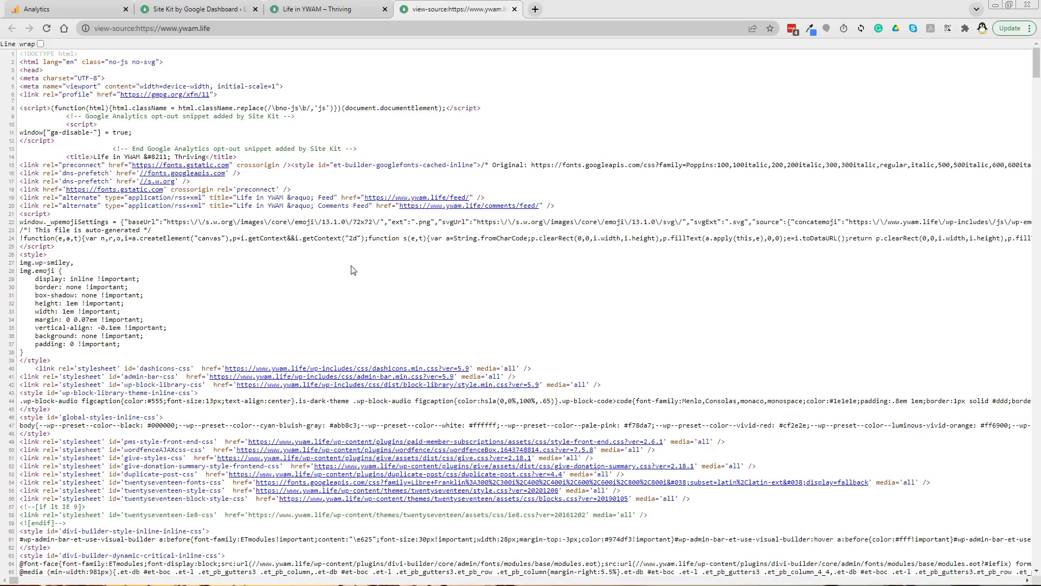
click(87, 11)
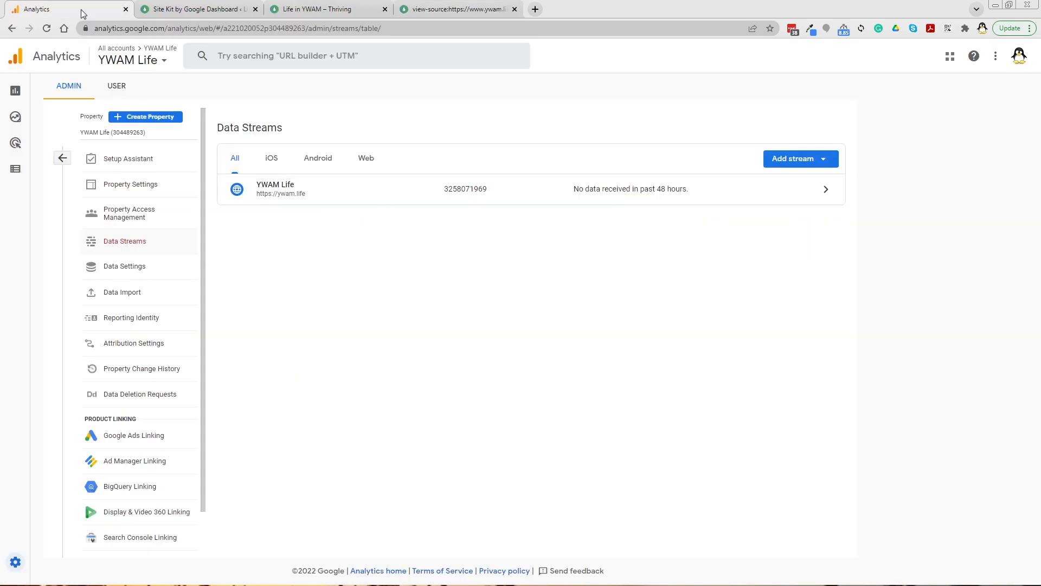
click(201, 11)
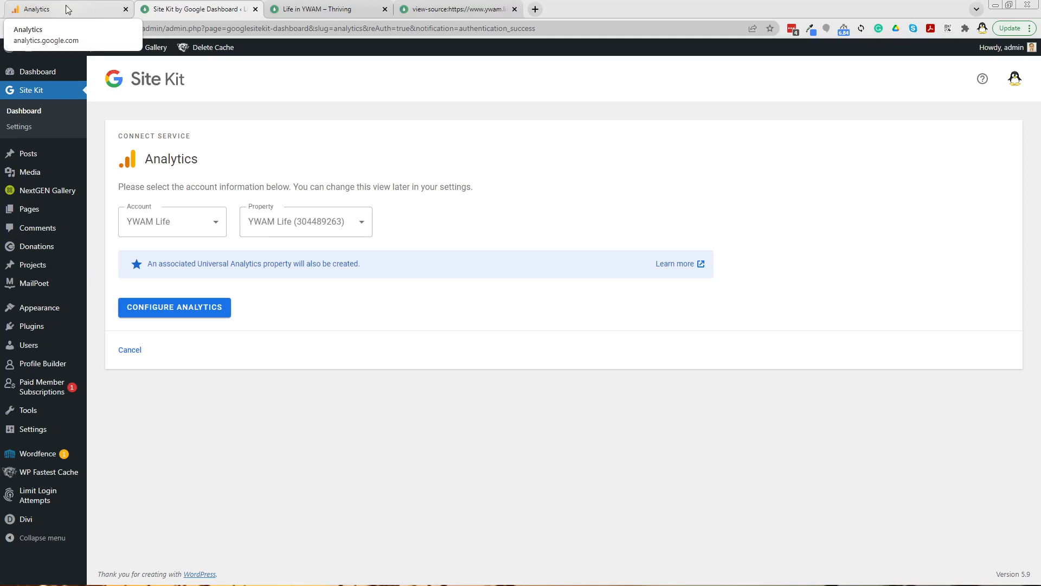
click(444, 10)
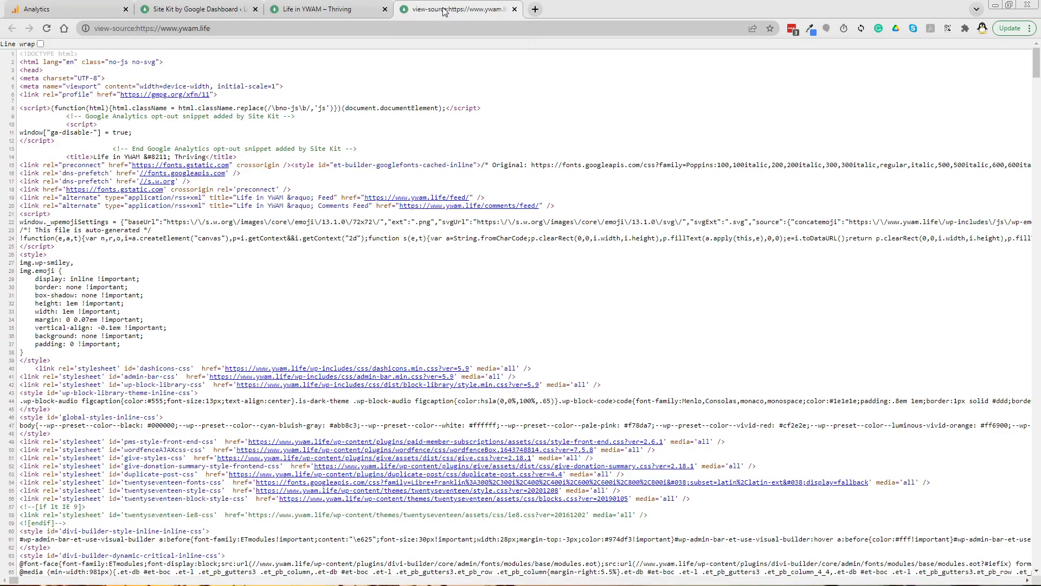
Step: Search the site's page source for the Analytics property ID
key(ctrl+f)
text(8)
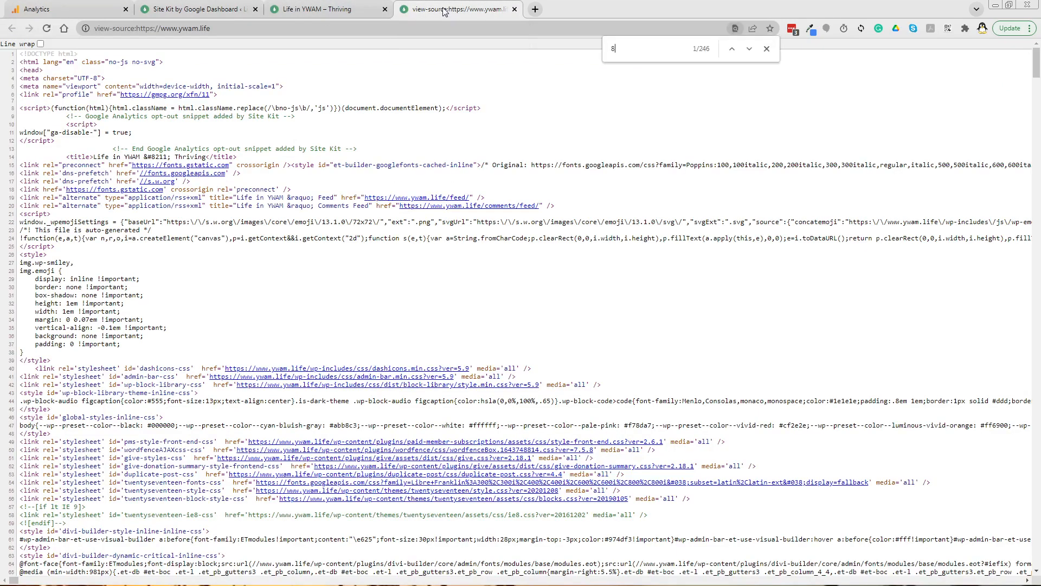
text(9263)
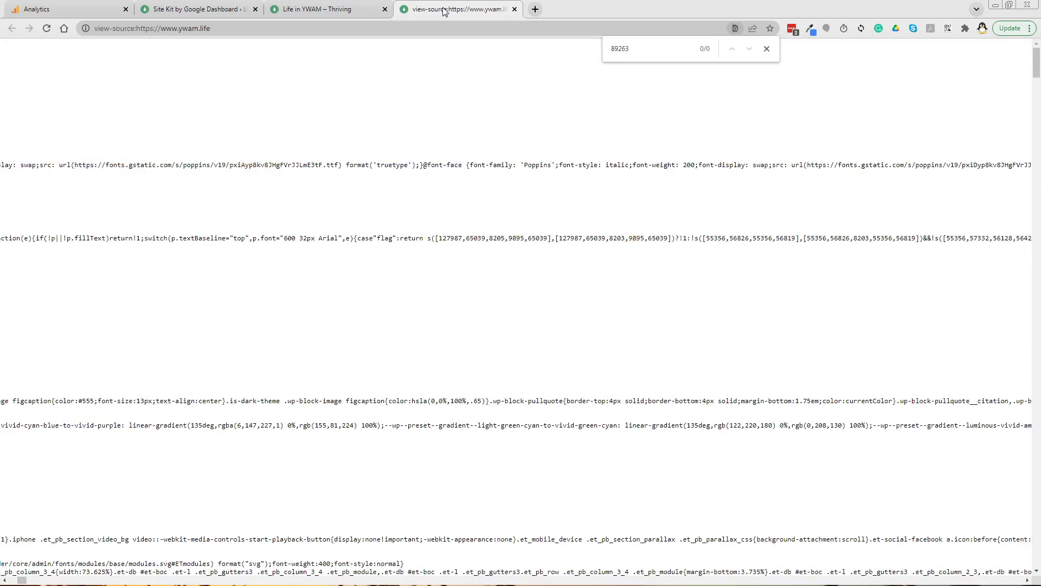
key(shift+Home)
key(BackSpace)
key(Delete)
key(Delete)
key(Delete)
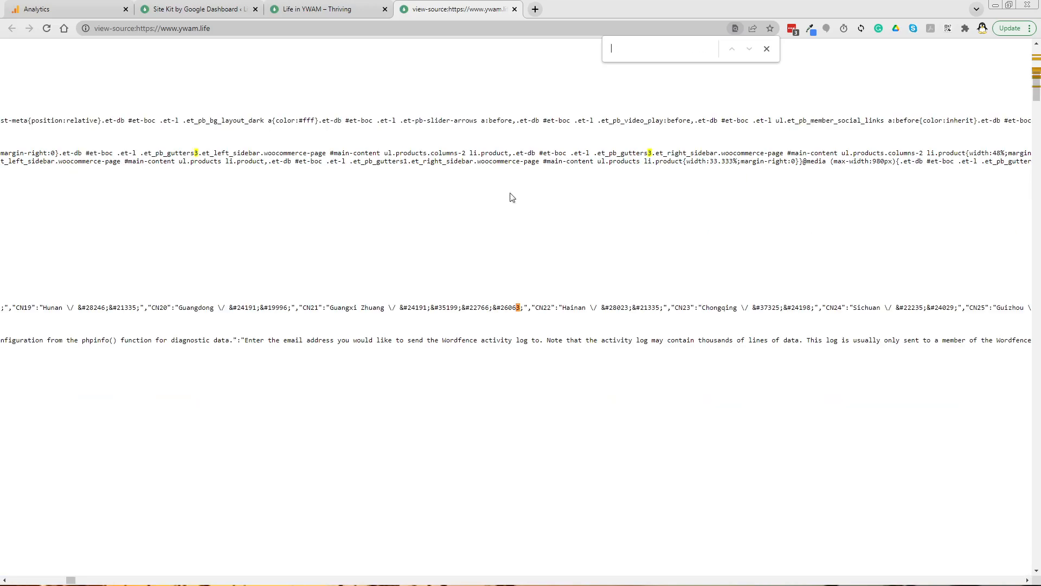
scroll(968, 222, up, 8)
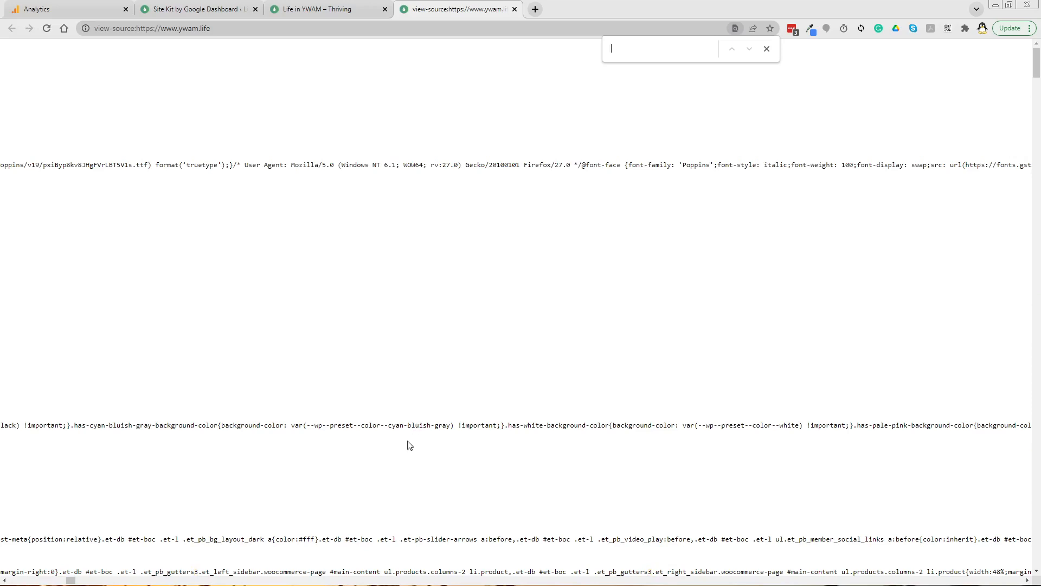
drag(72, 580, 11, 581)
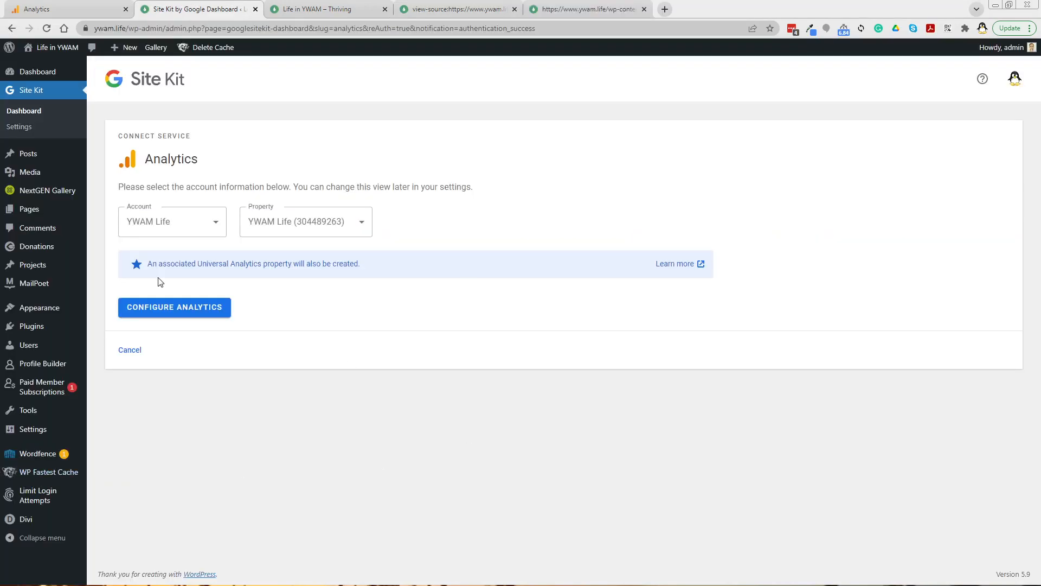
Step: Configure Analytics in Site Kit with the YWAM Life account and property, granting Site Kit the additional Analytics permission
click(170, 310)
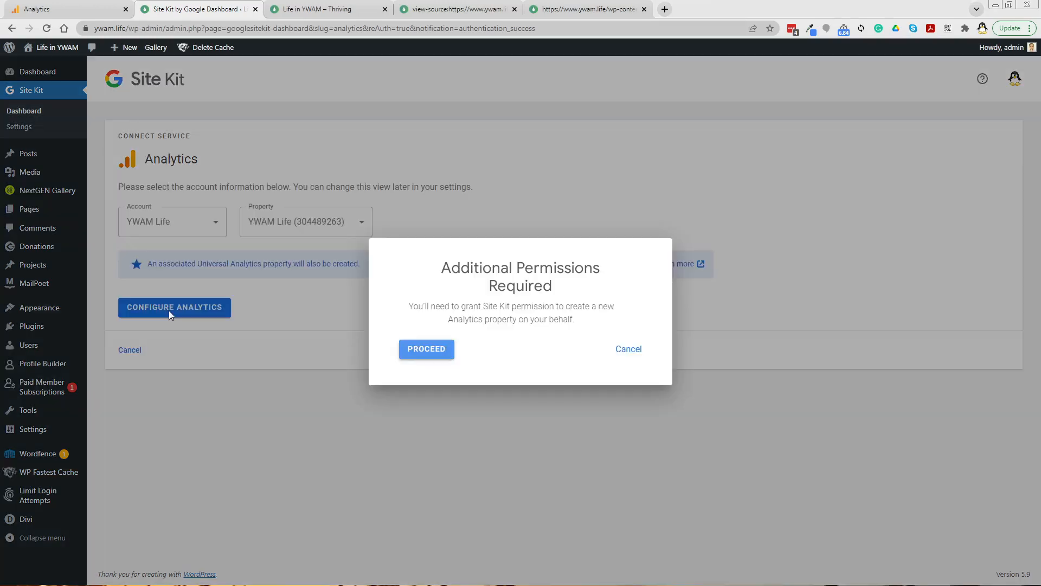
click(432, 352)
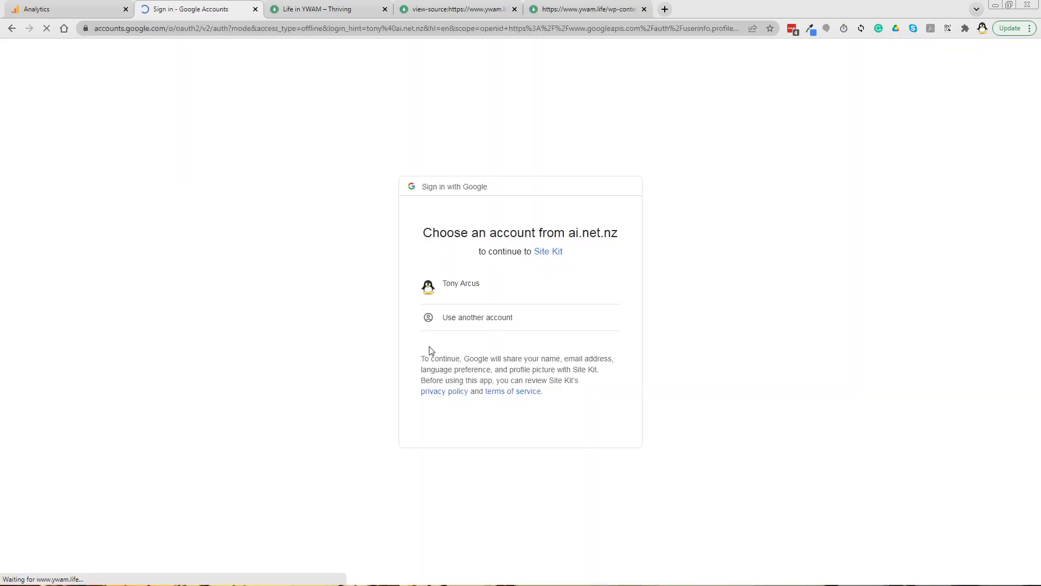
click(460, 292)
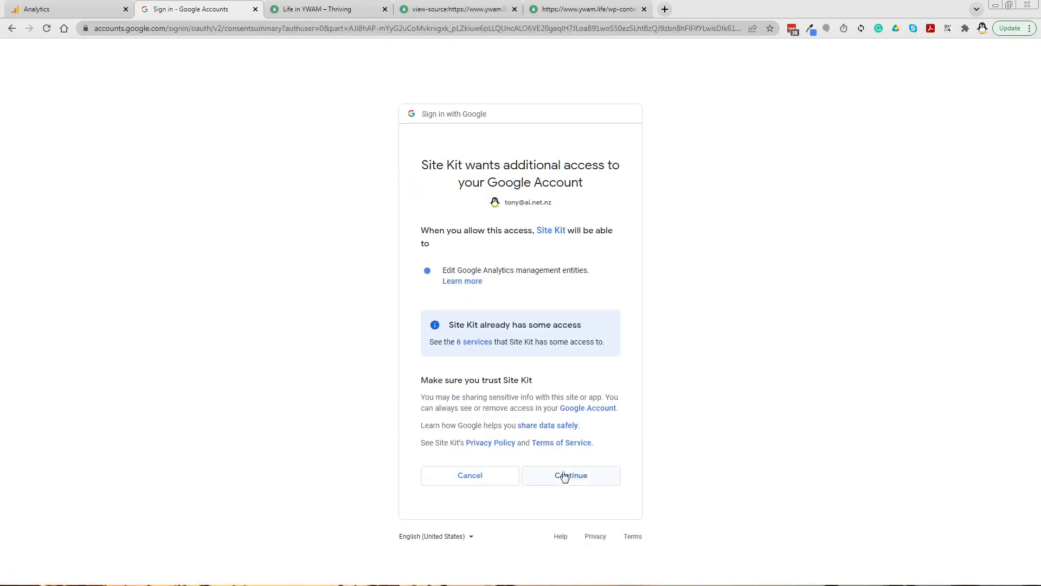
click(561, 477)
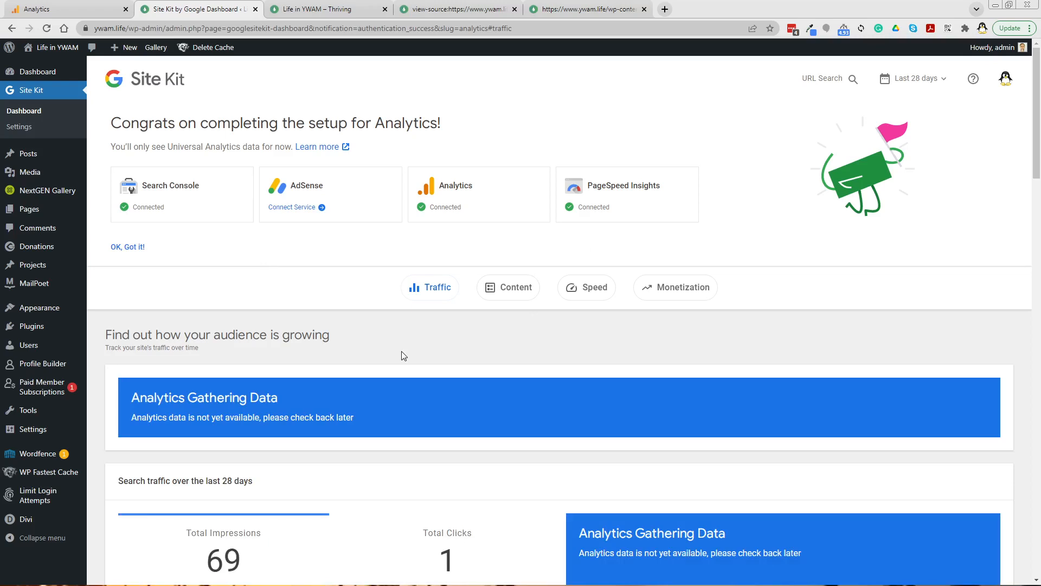
Step: Scroll through the Site Kit dashboard to review the connected services and report sections
scroll(401, 353, down, 9)
scroll(357, 304, up, 5)
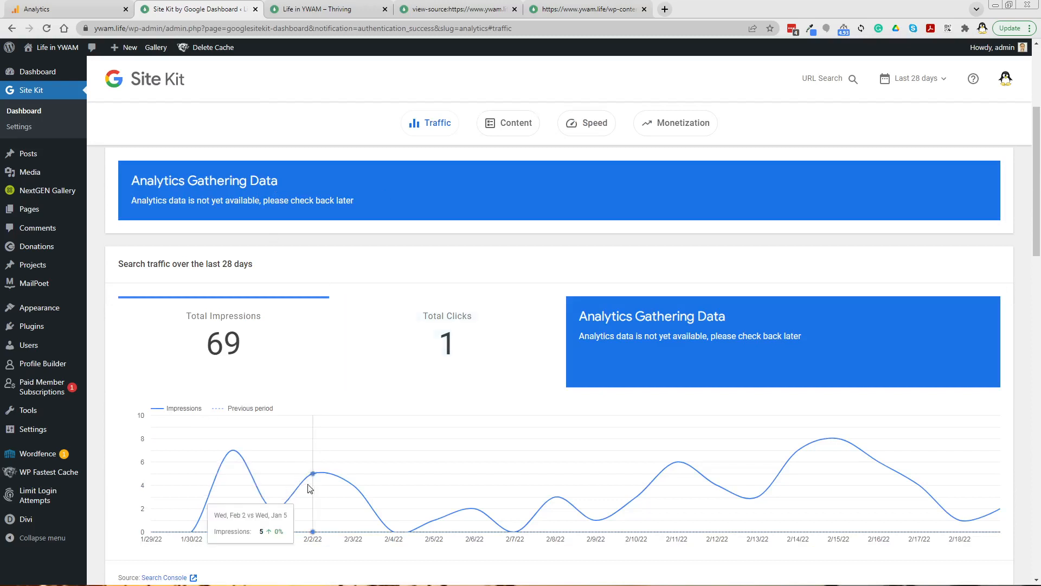
mouse_move(216, 497)
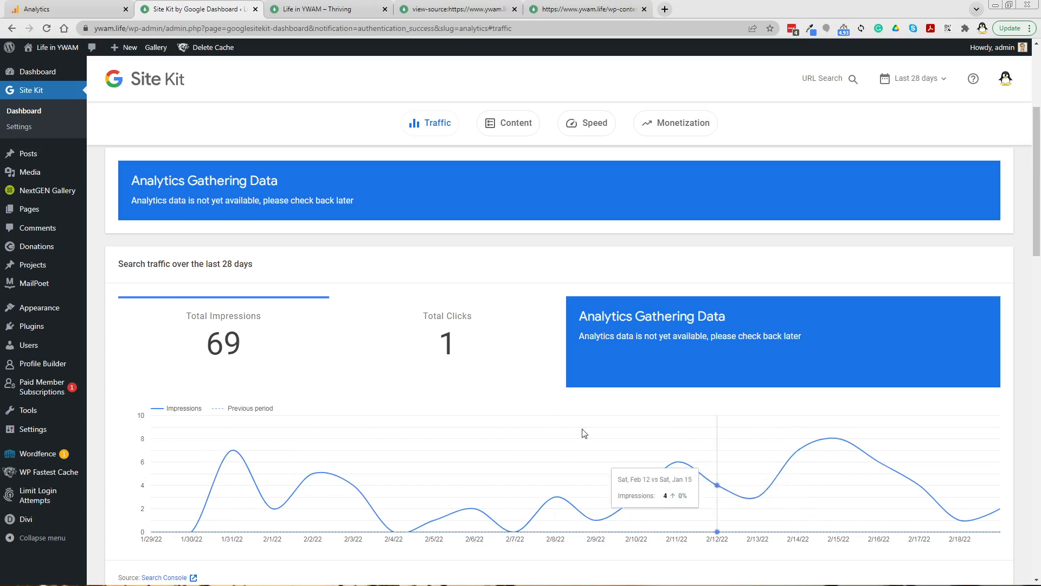
scroll(393, 376, down, 8)
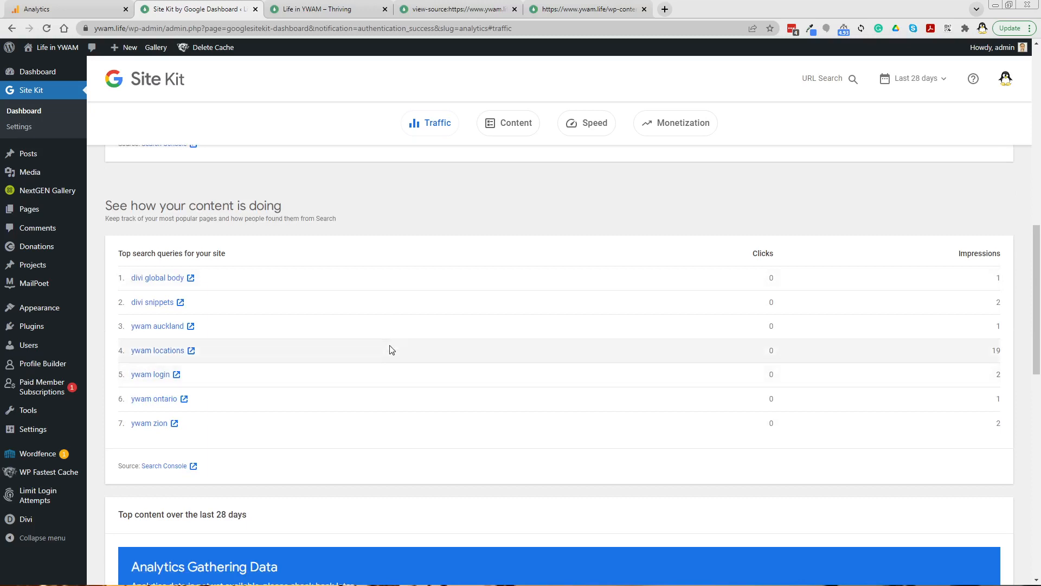
scroll(392, 349, down, 6)
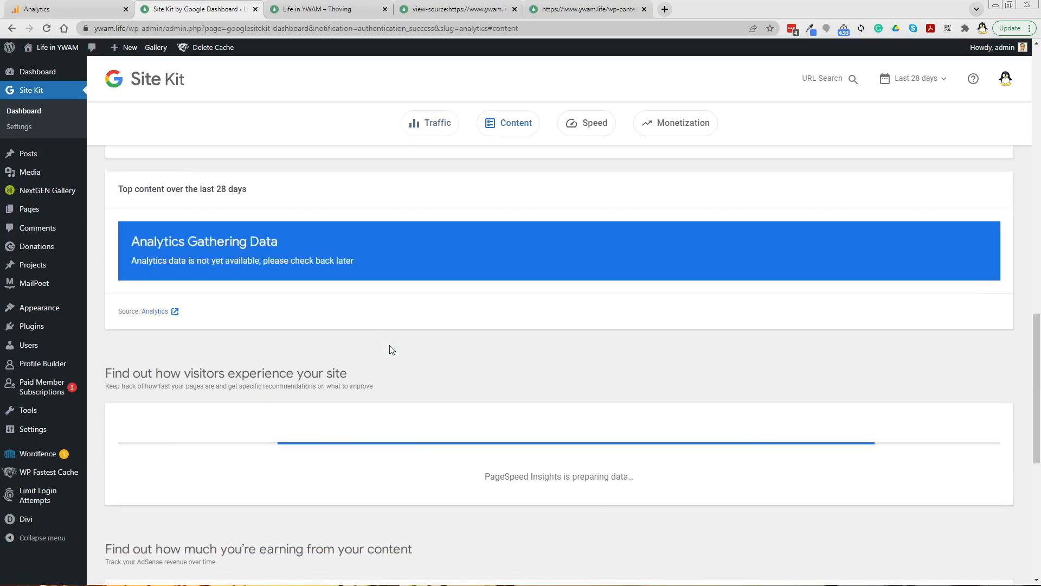
scroll(392, 349, up, 8)
scroll(391, 347, down, 2)
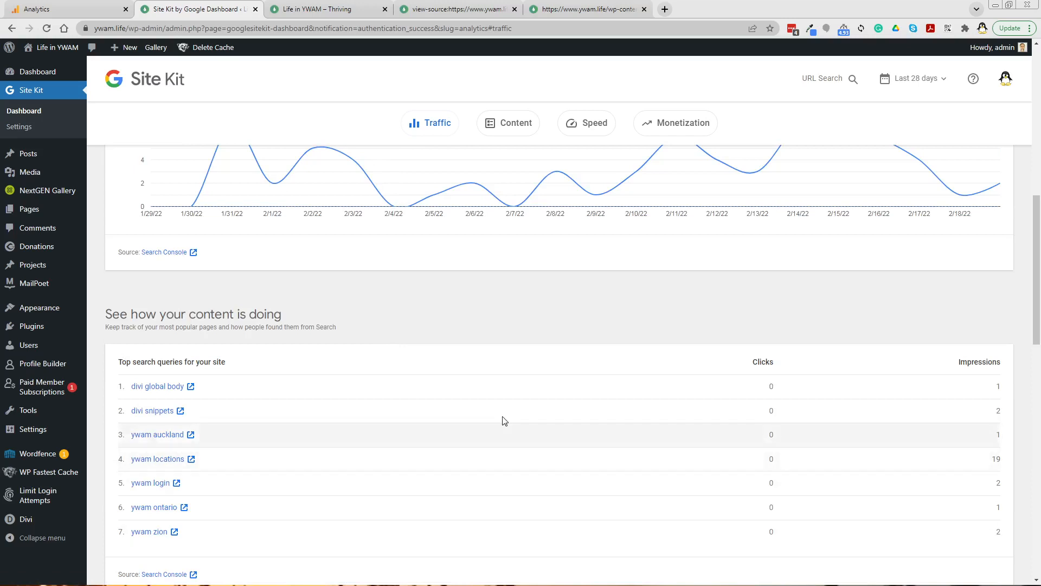
scroll(499, 417, down, 10)
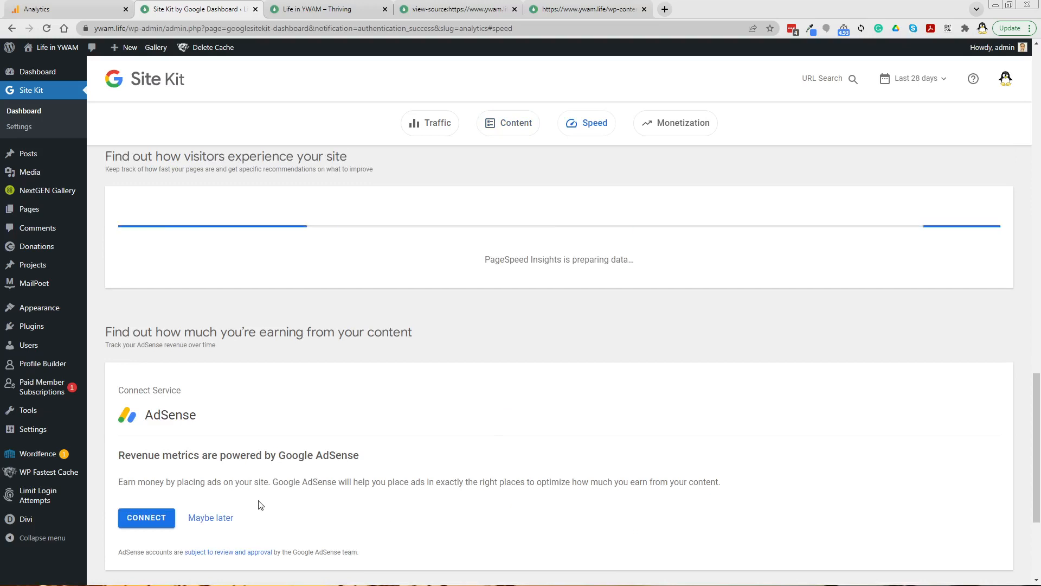
scroll(259, 503, down, 4)
scroll(258, 504, up, 8)
scroll(258, 506, up, 10)
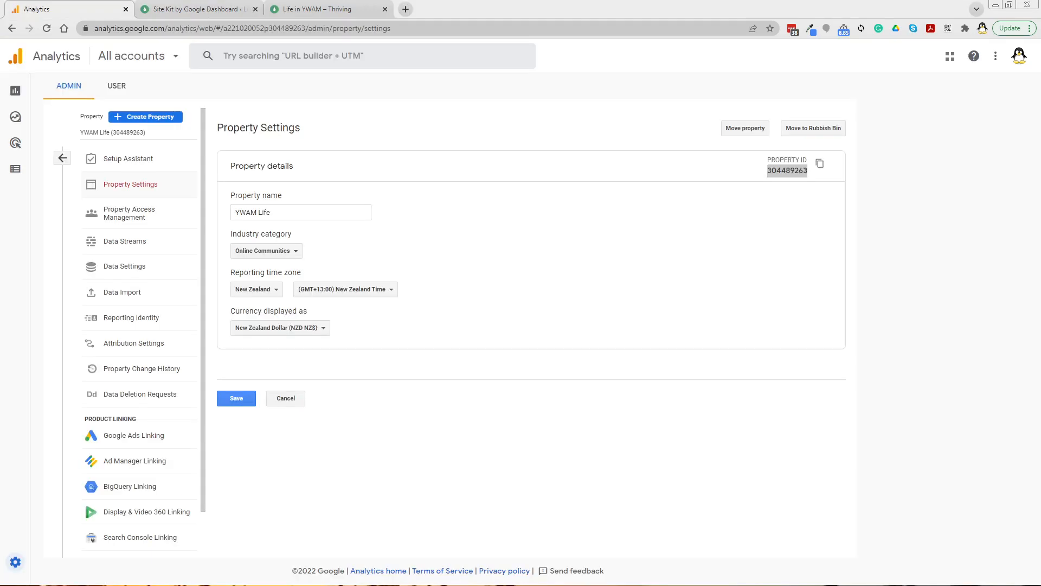
Step: Reload the site's page source and search it for the copied property ID 304489263
click(205, 12)
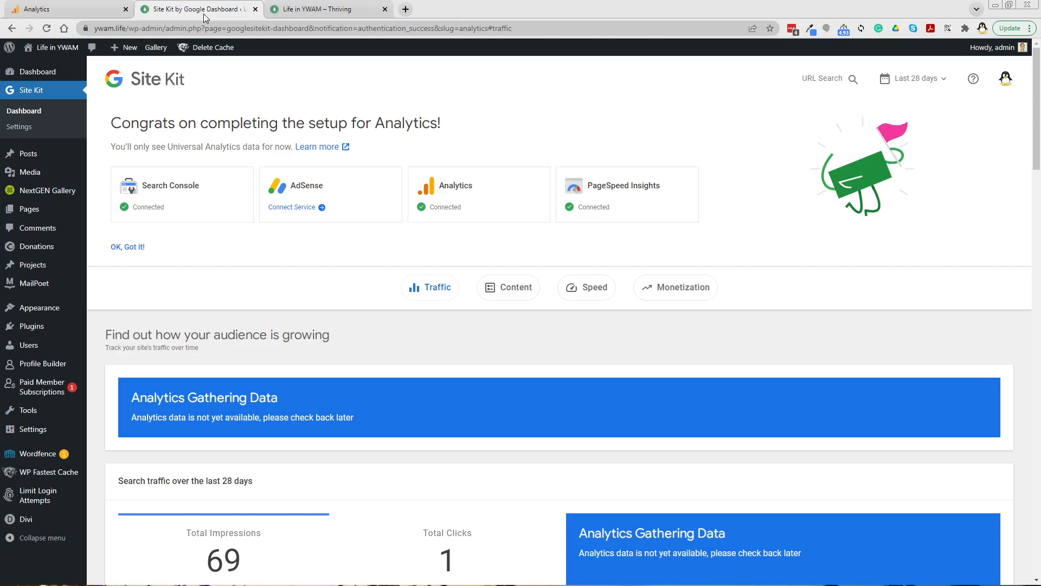
click(310, 12)
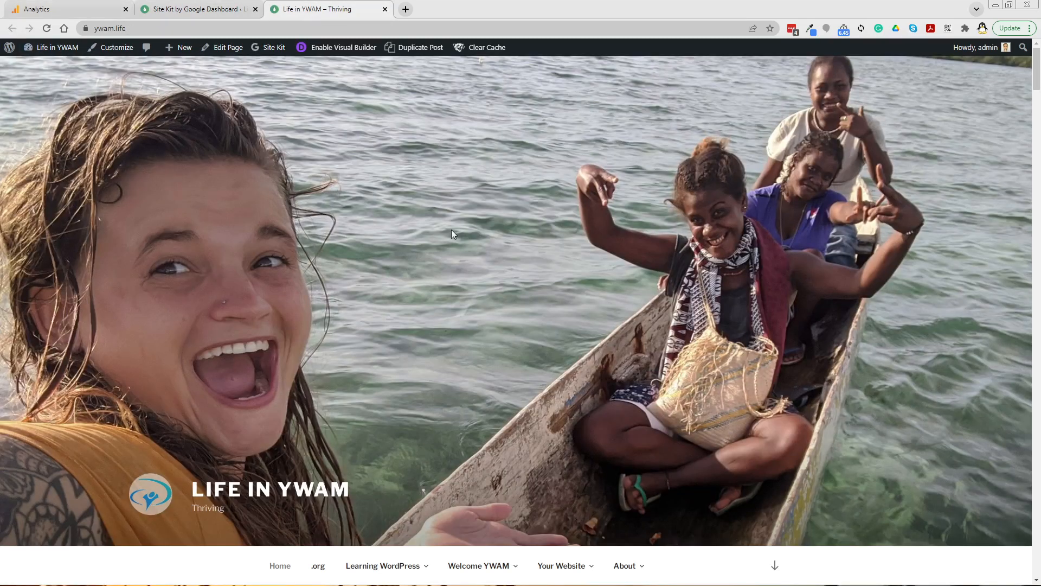
key(ctrl+u)
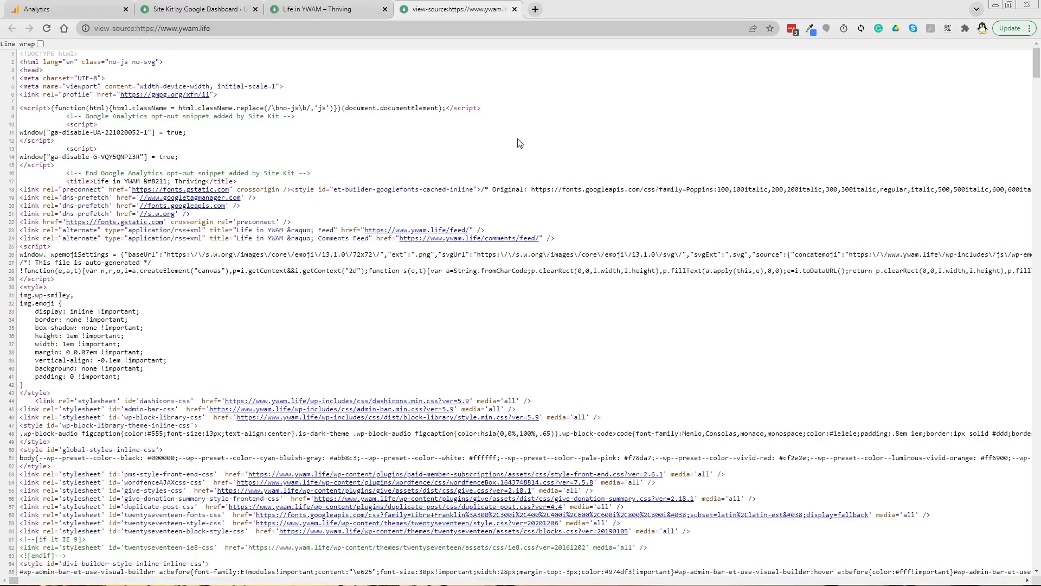
key(ctrl+f)
text(304489263)
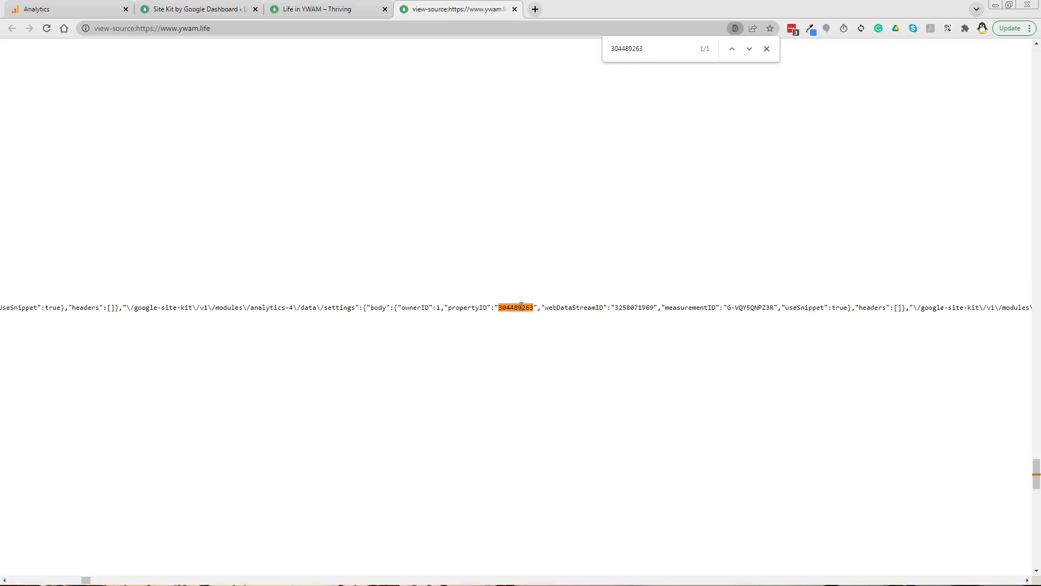
key(ctrl+Home)
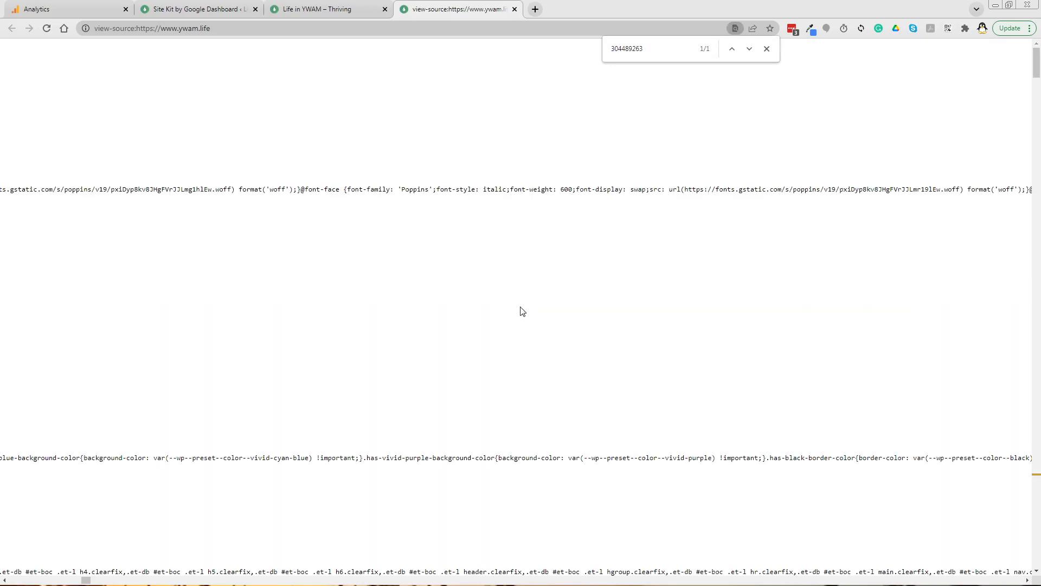
click(749, 49)
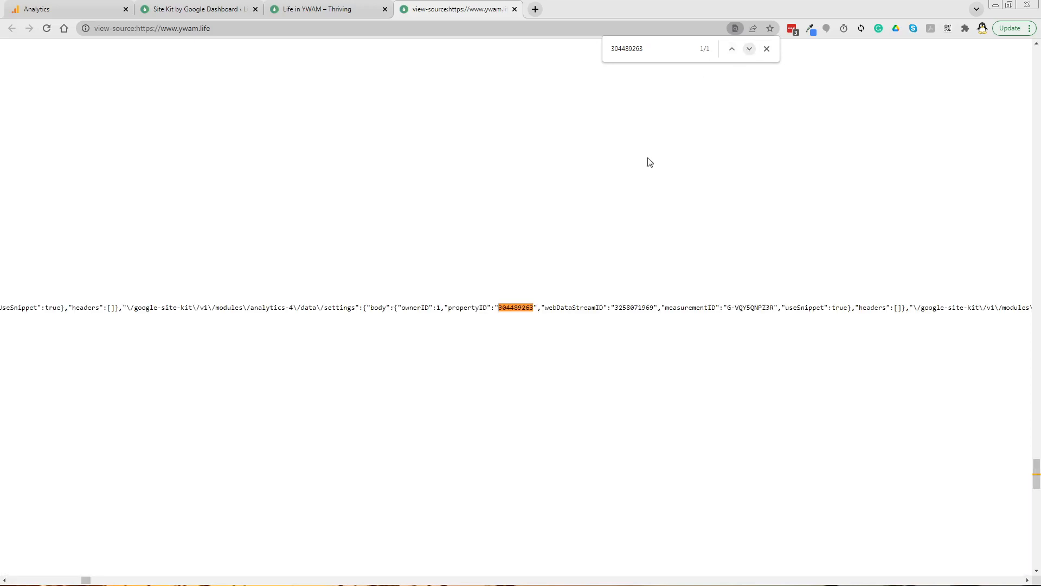
drag(85, 580, 10, 579)
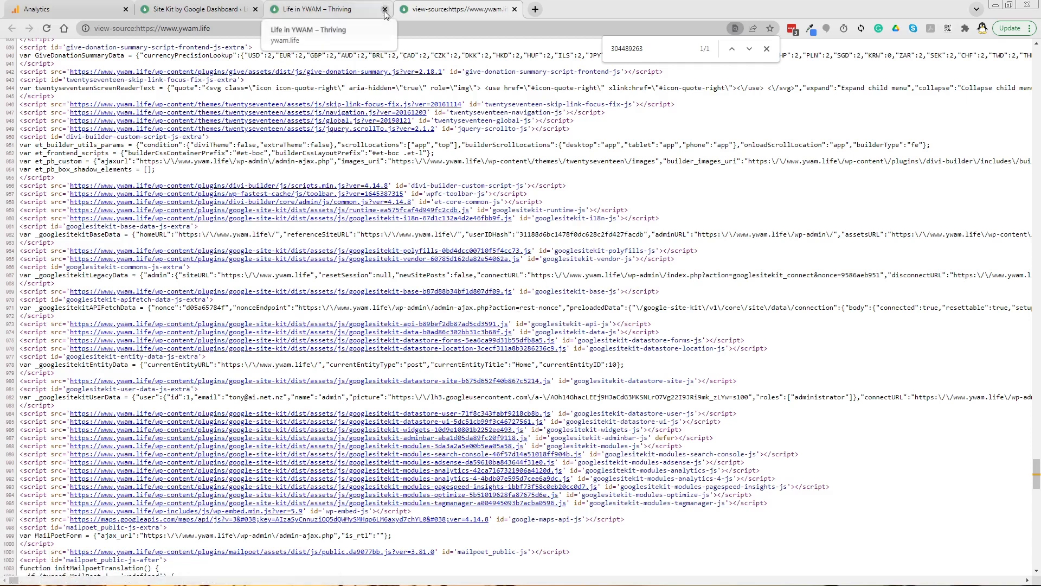
click(337, 15)
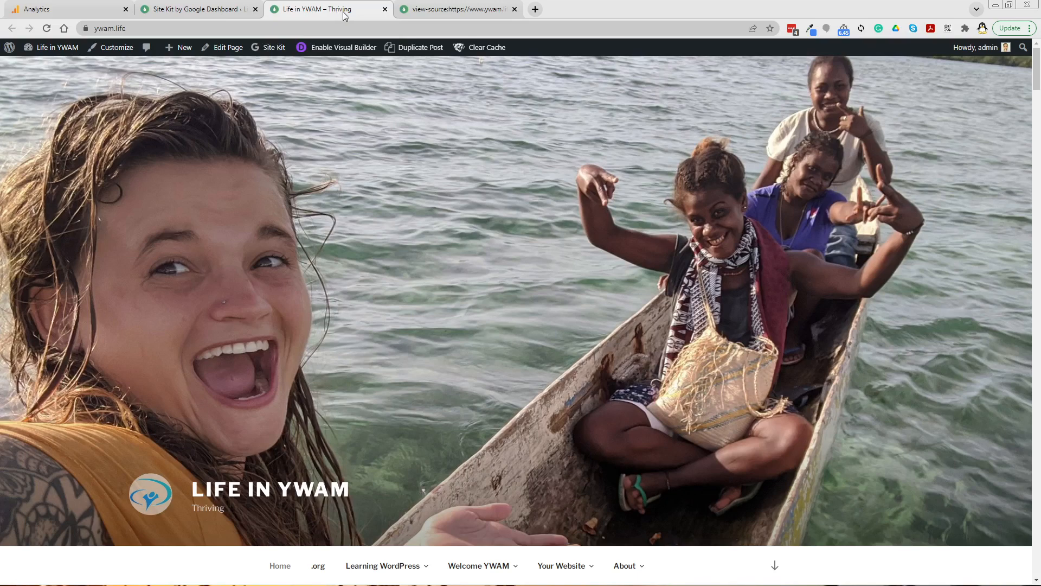
click(447, 11)
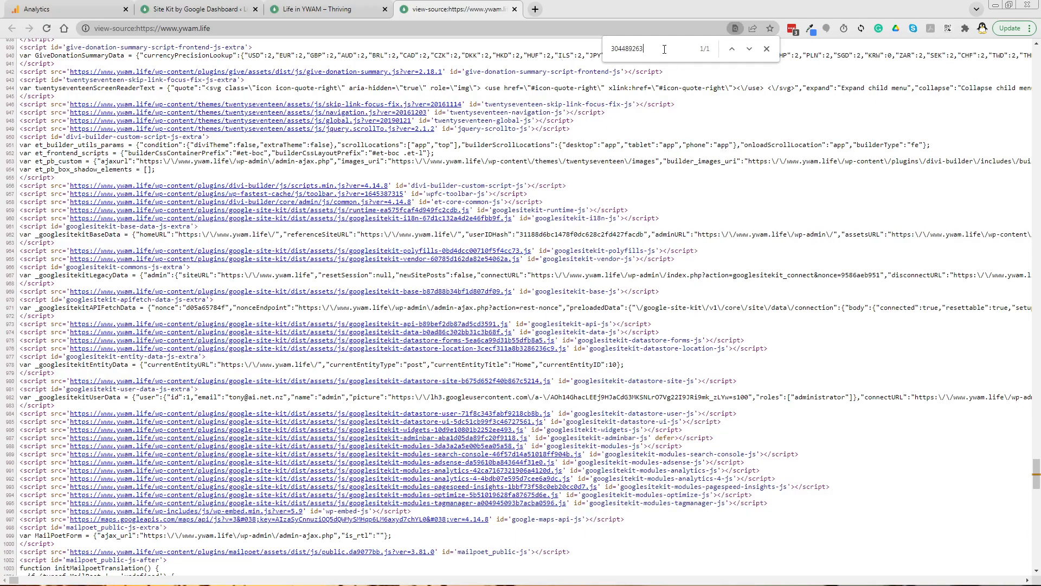
key(Return)
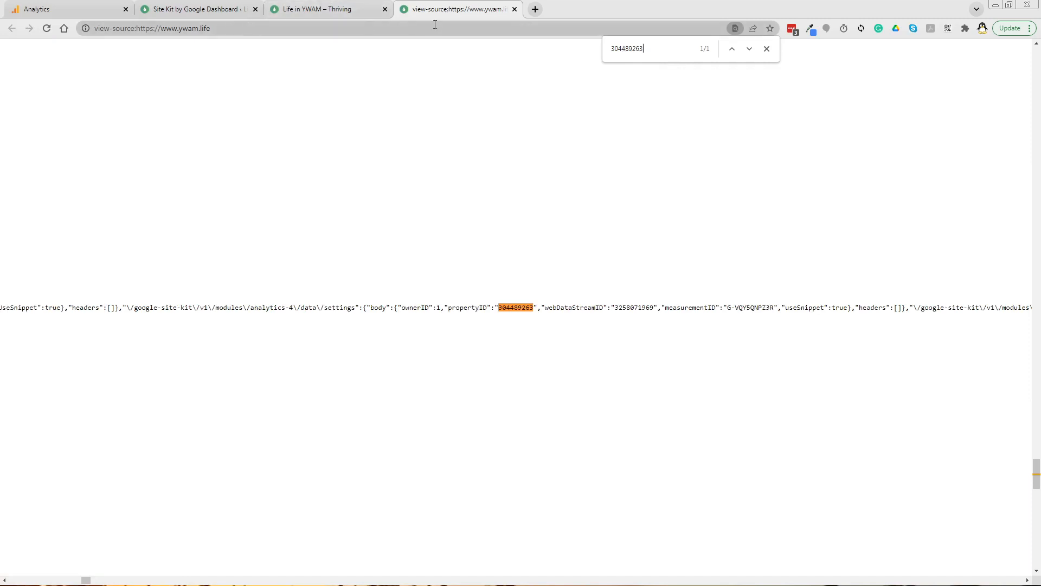
Step: Close the page-source tab and return to the Analytics property settings
click(514, 9)
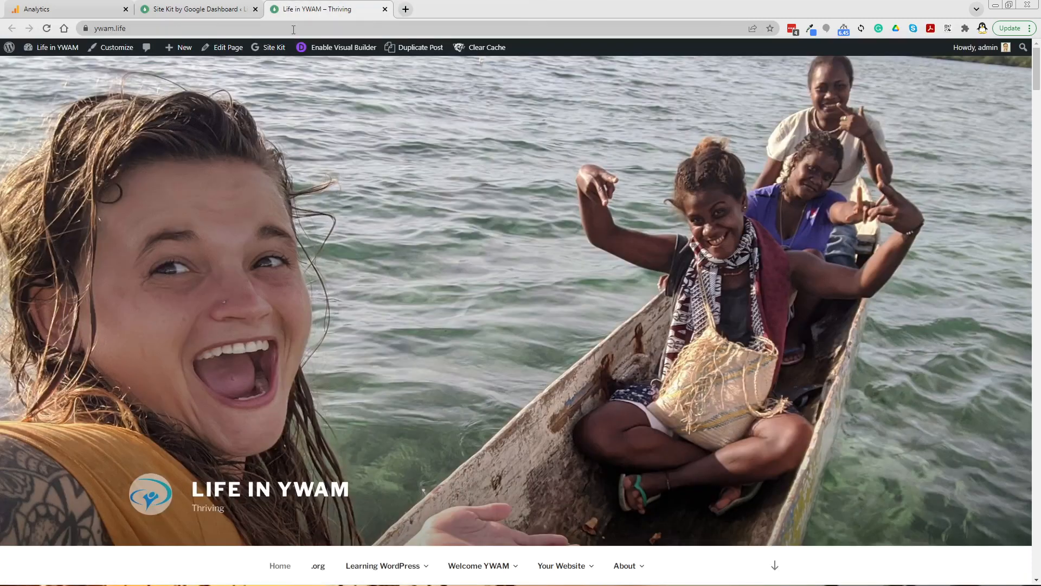
click(198, 12)
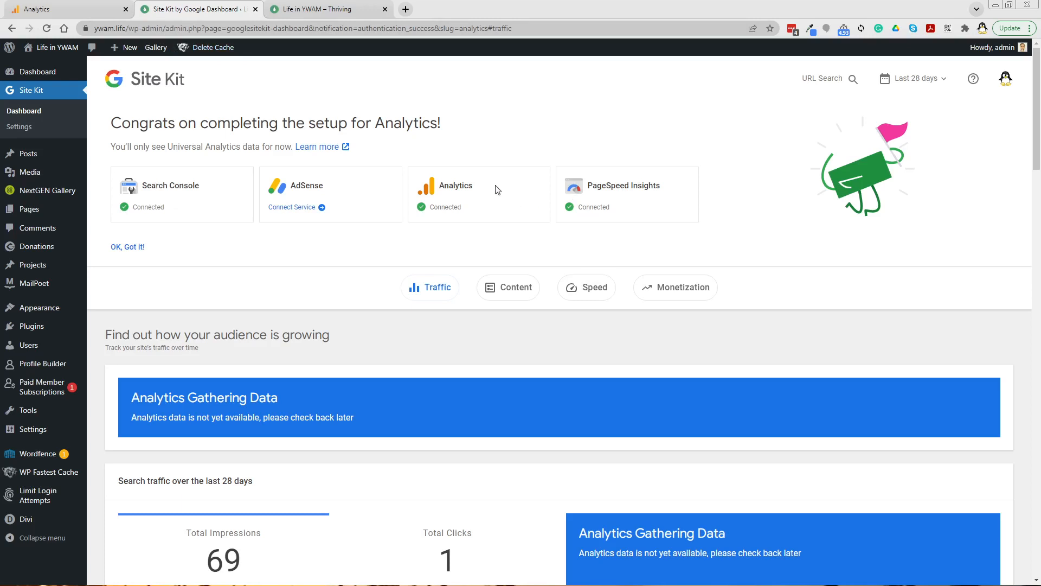
click(54, 12)
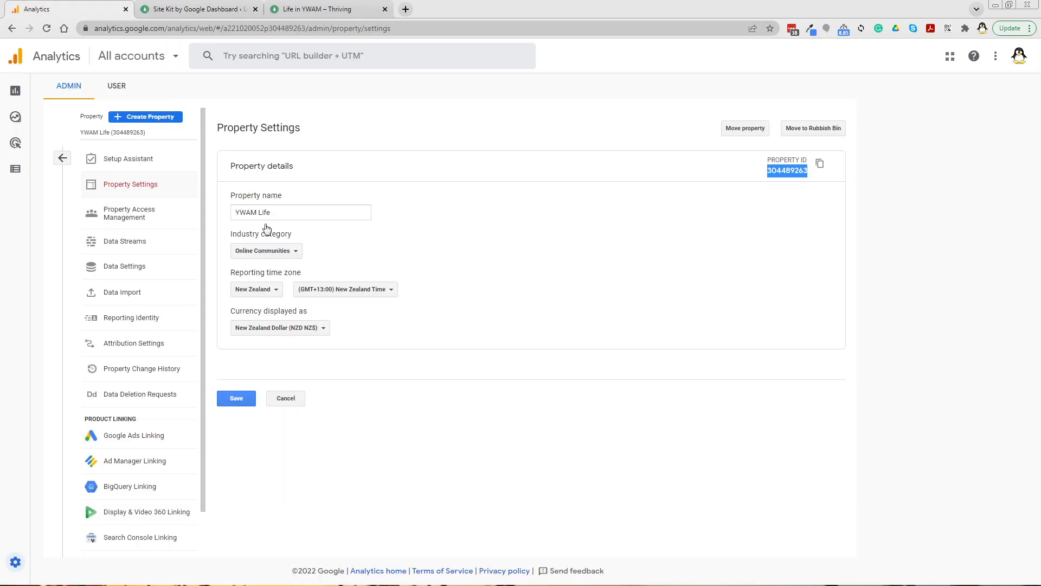